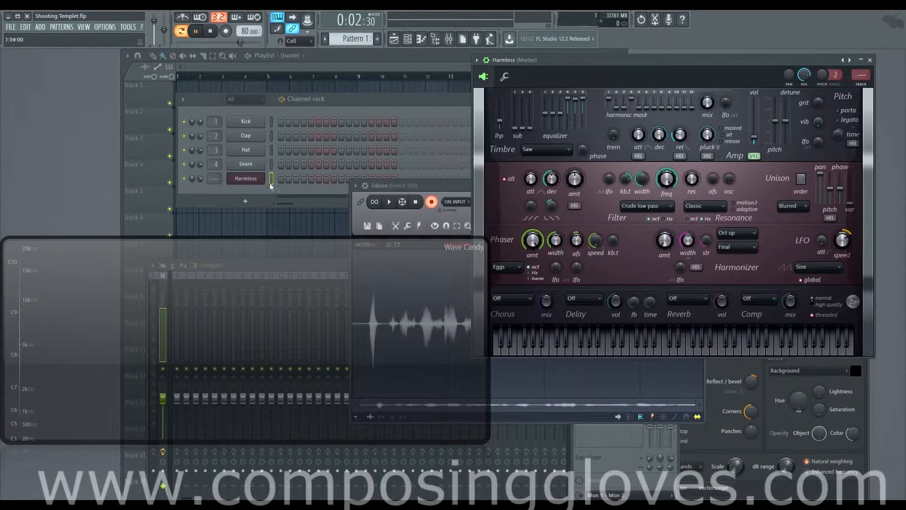
Raise the Wave Candy display's color opacity to maximum and move the Harmless window clear of the analyzer
key(F6)
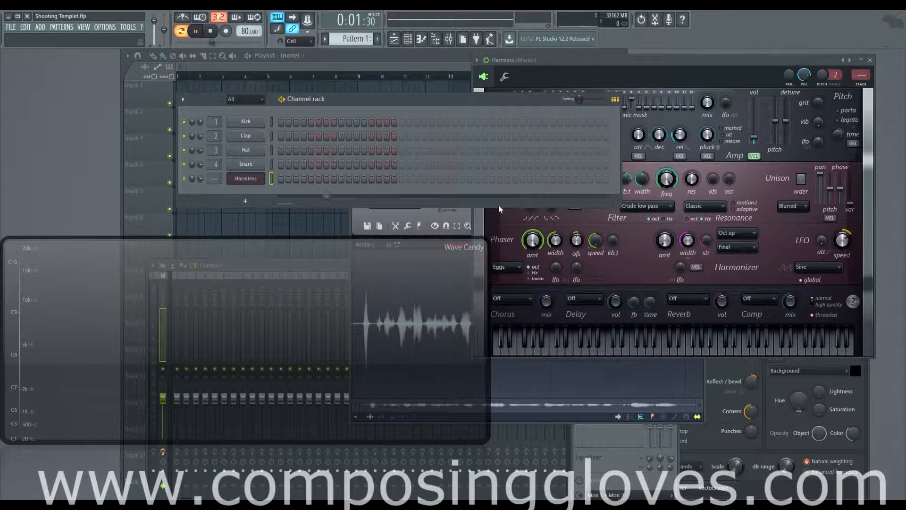
click(579, 62)
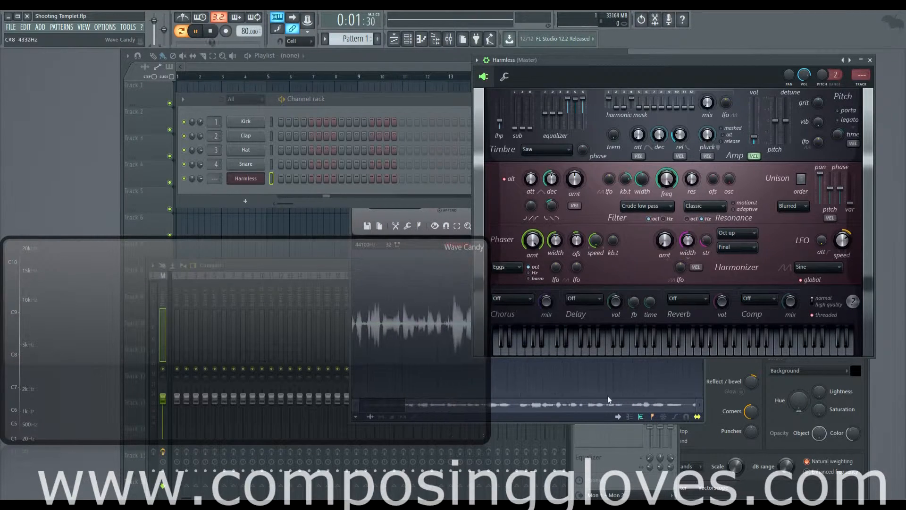
click(751, 417)
drag(722, 349, 720, 261)
click(656, 322)
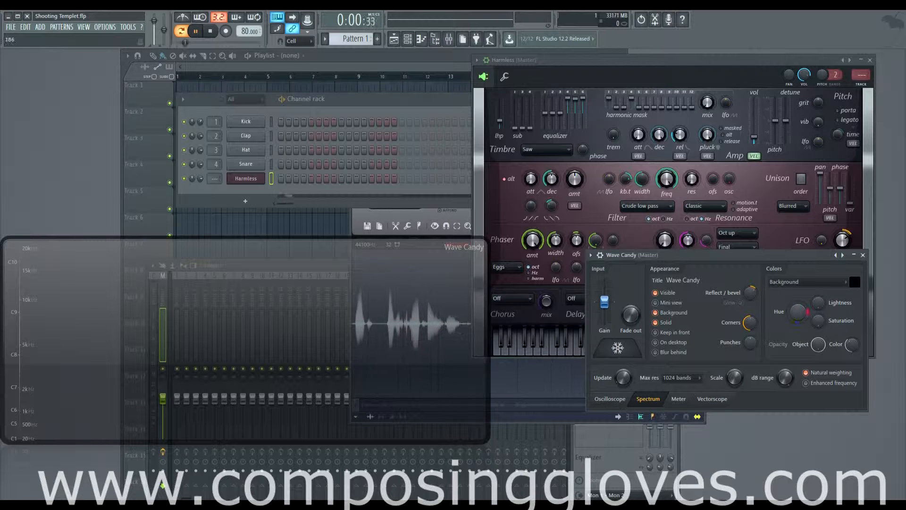
drag(853, 346, 852, 307)
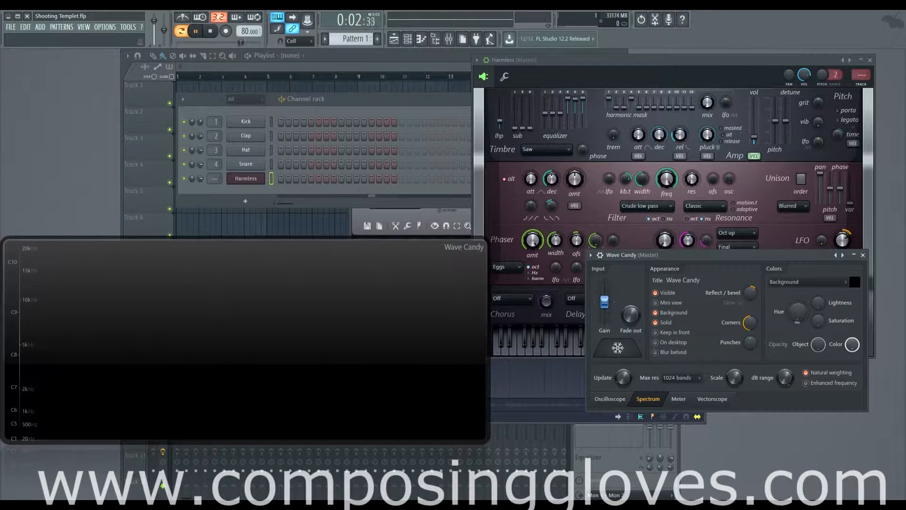
drag(536, 69, 583, 123)
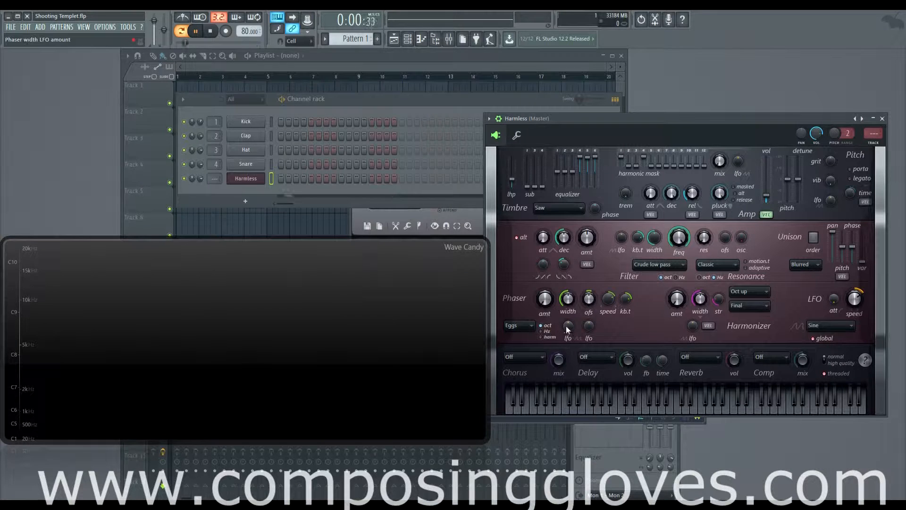
Set the Harmless phaser type to Classic and raise the phaser mix amount to maximum
click(525, 337)
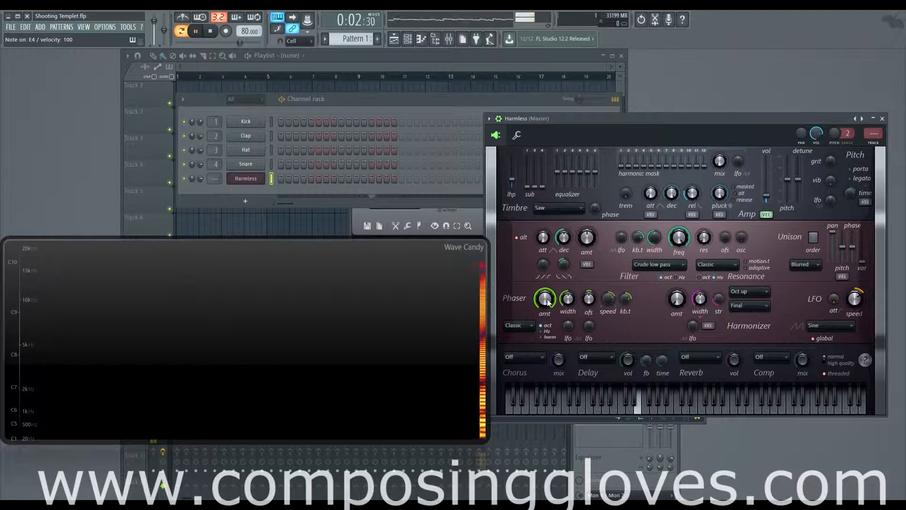
mouse_move(547, 300)
mouse_down()
mouse_move(547, 319)
mouse_move(545, 298)
mouse_up()
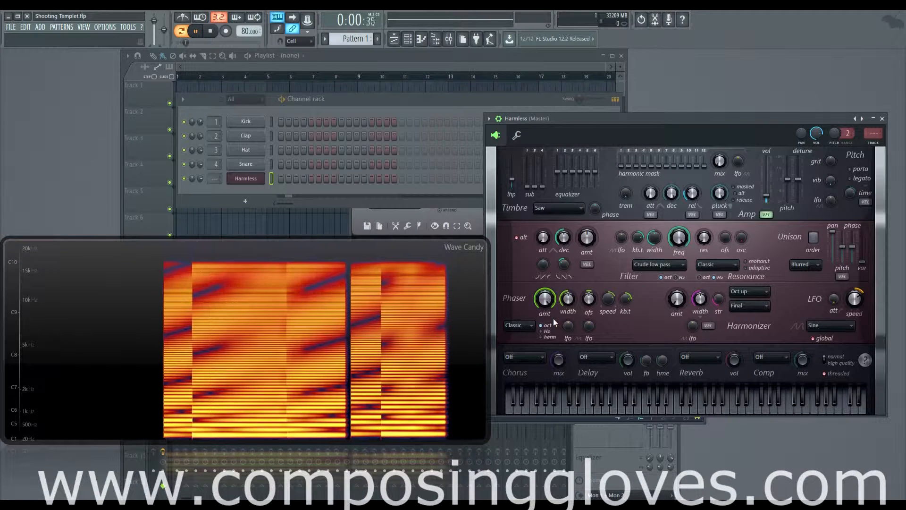
Try the harmonic and Hz scales for the Classic phaser
click(549, 338)
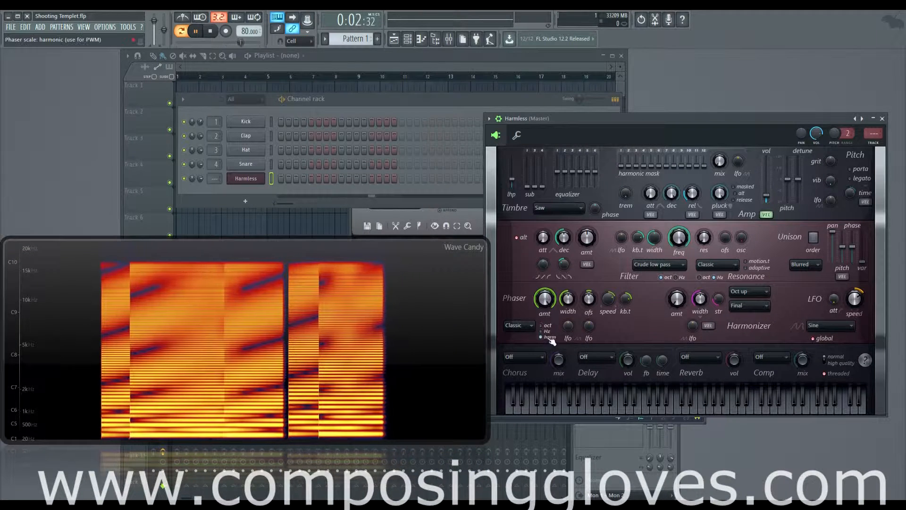
click(546, 332)
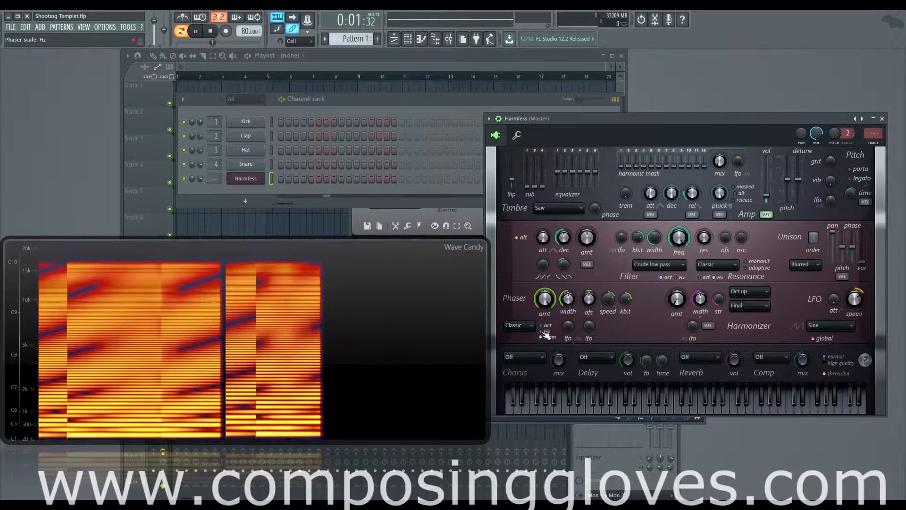
click(550, 337)
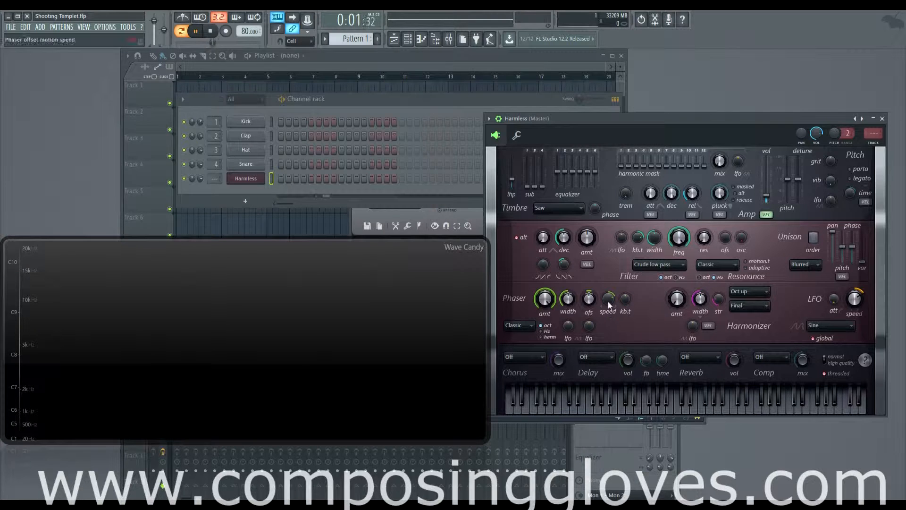
Audition the Classic phaser on the harmonic scale with different motion speed and width settings while playing notes
drag(609, 302, 609, 304)
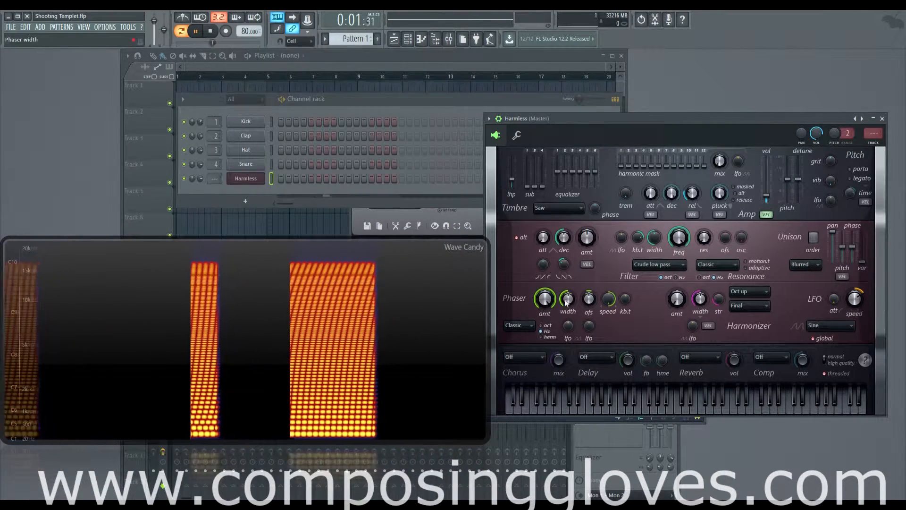
drag(568, 300, 568, 335)
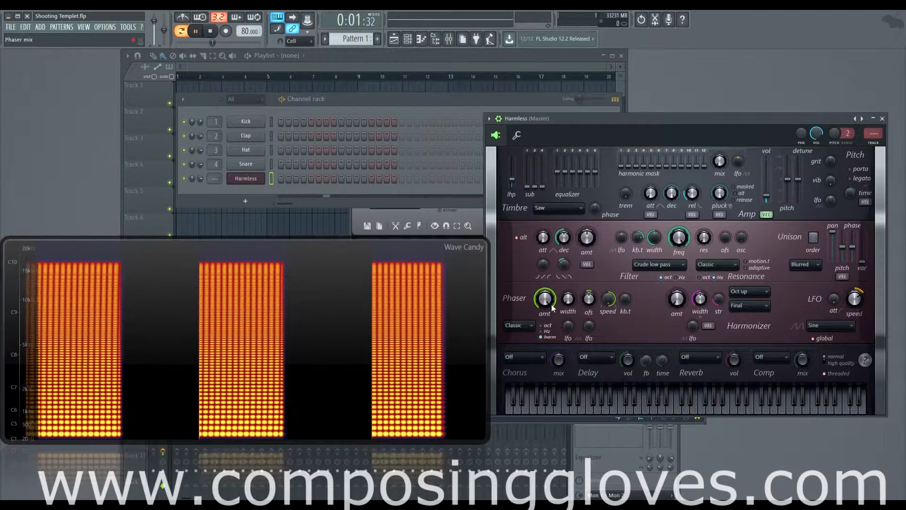
drag(572, 300, 573, 302)
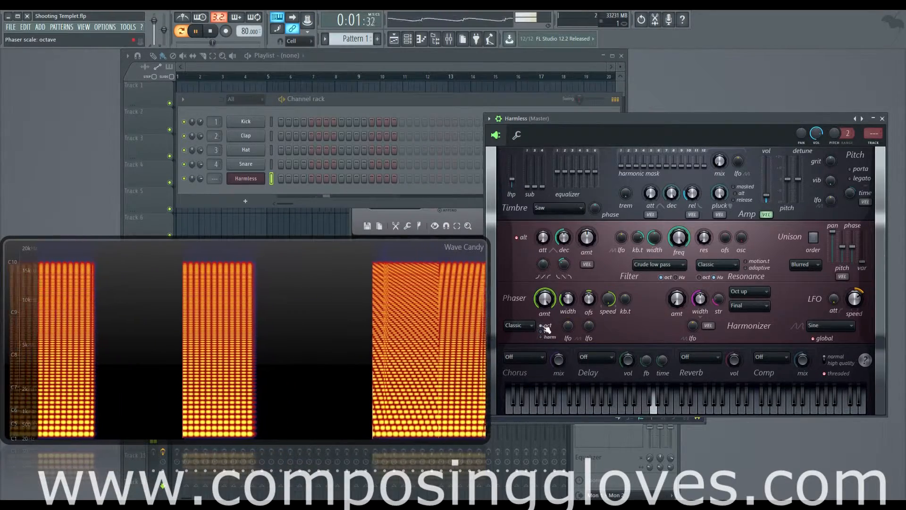
click(545, 337)
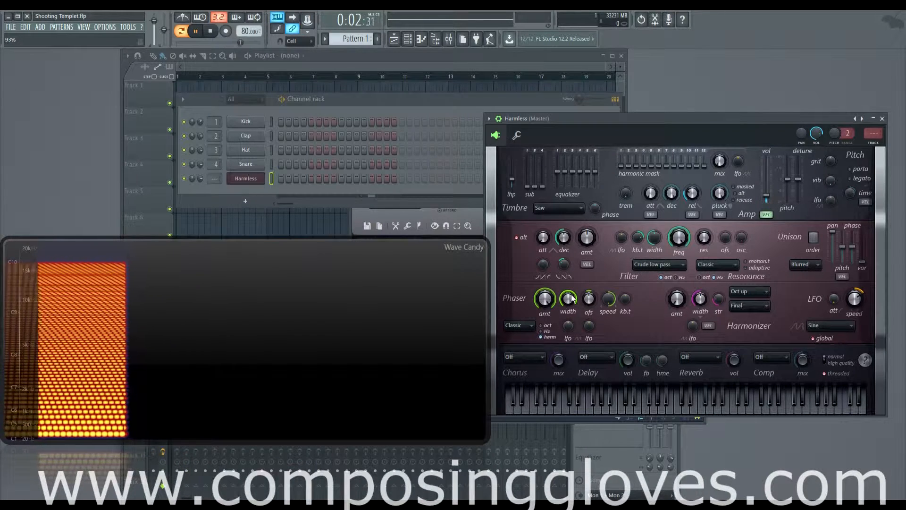
key(v)
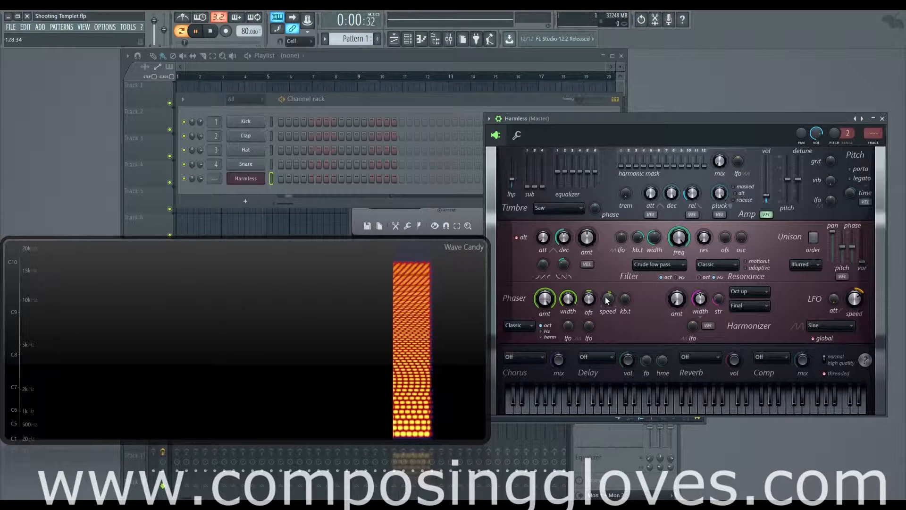
click(654, 404)
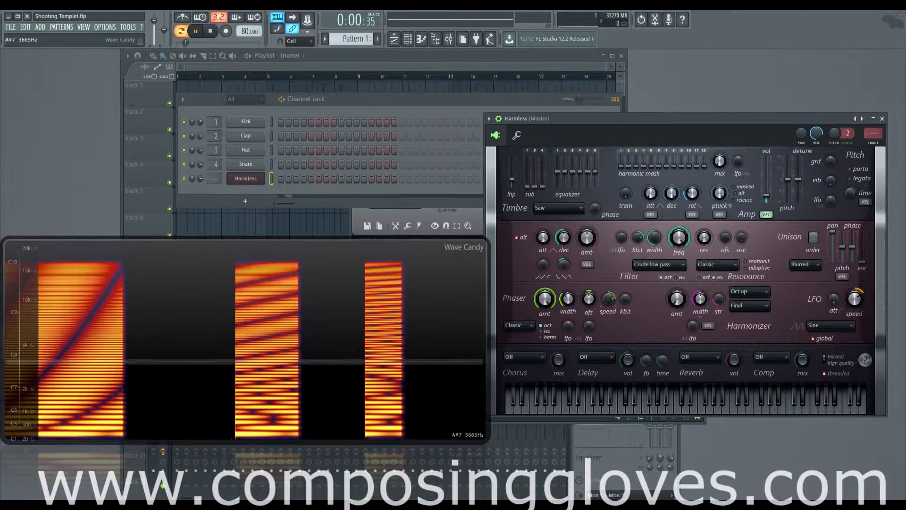
Audition the phaser types Triangle, Eggs, Twins and Box in turn
click(524, 327)
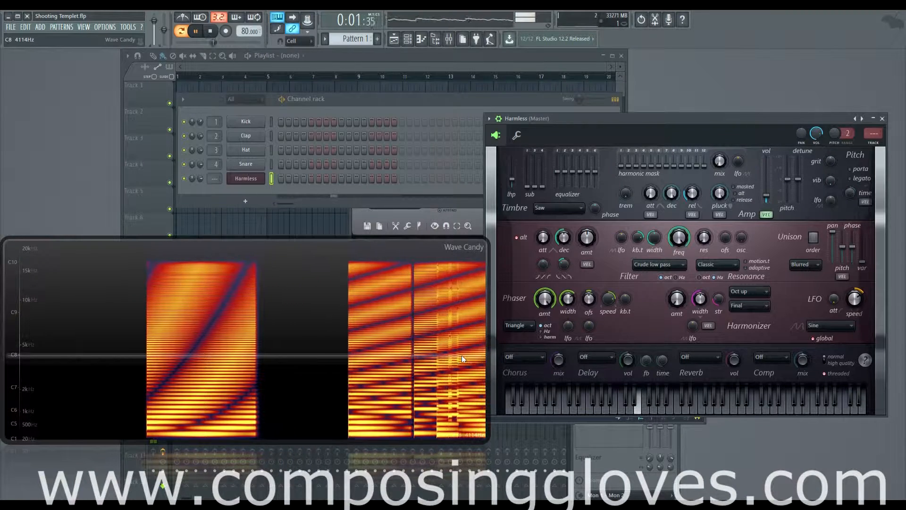
click(519, 325)
click(519, 355)
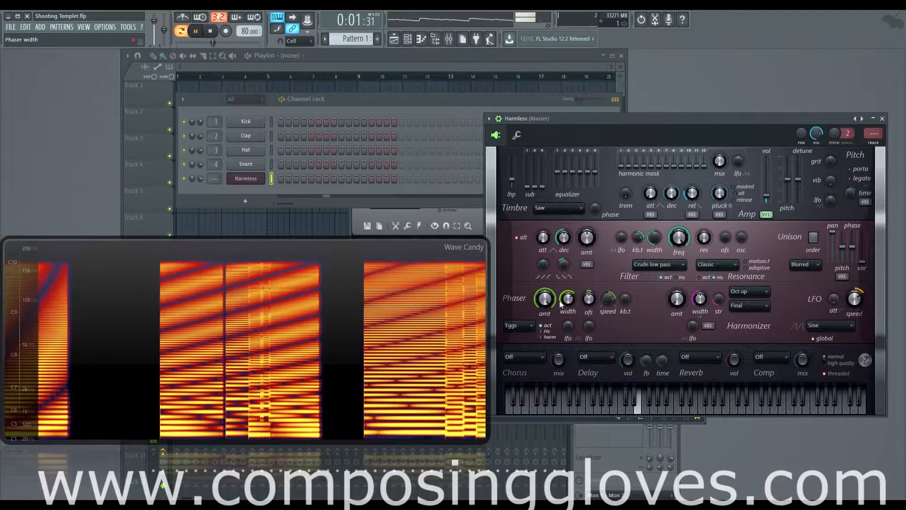
click(524, 326)
click(524, 394)
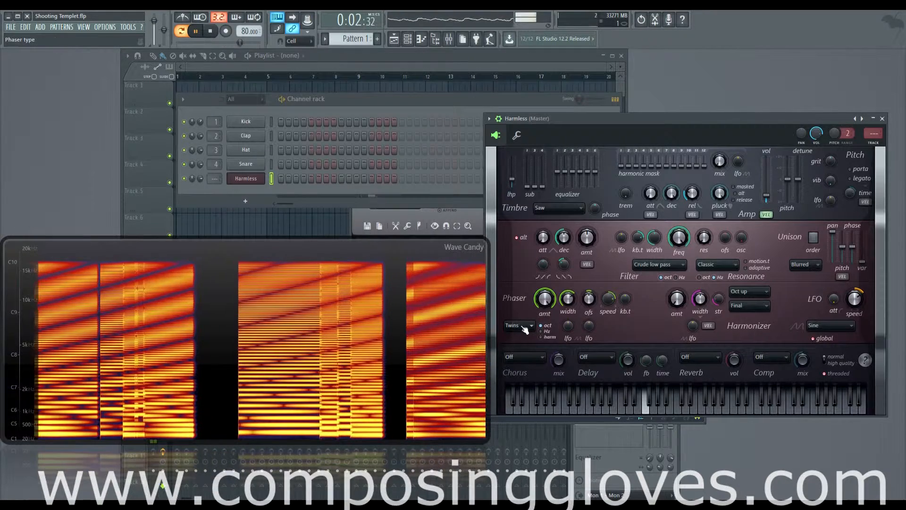
click(520, 325)
click(518, 411)
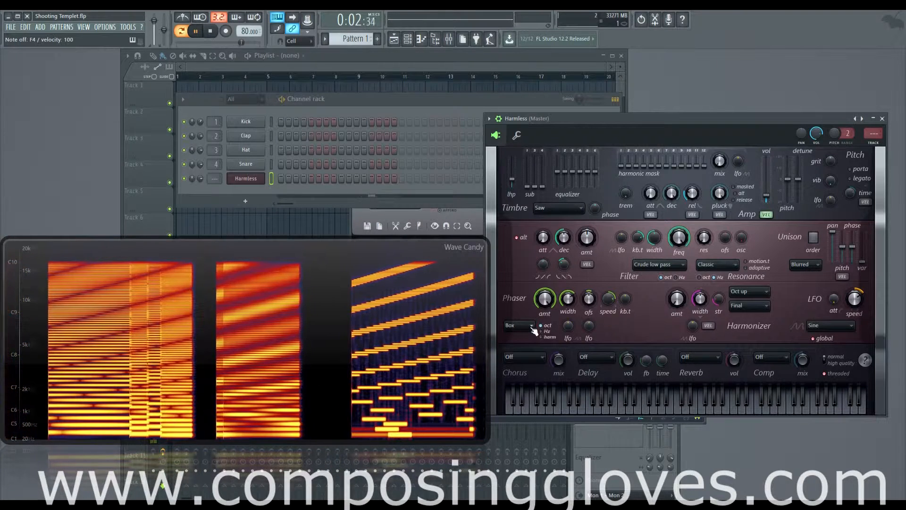
Try the special Freq phaser type and vary the phaser width while a note plays
click(532, 328)
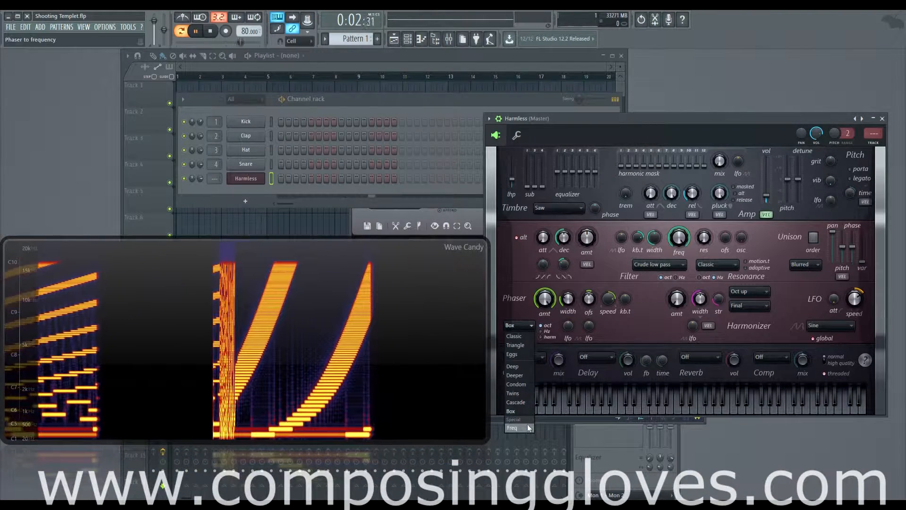
click(528, 427)
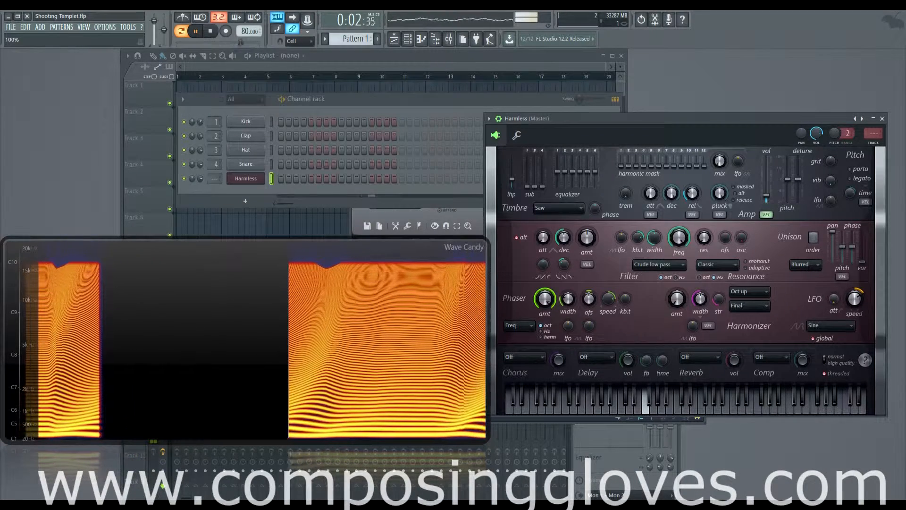
drag(564, 302, 564, 292)
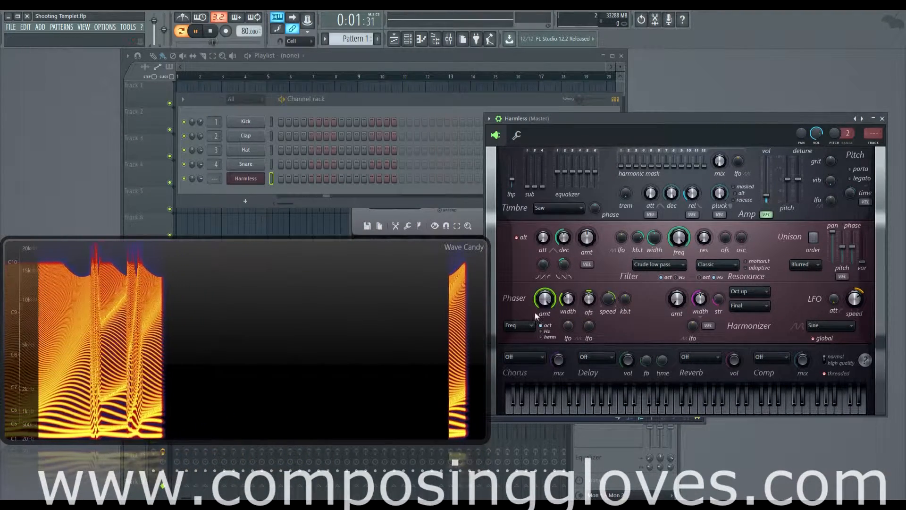
Set the phaser type back to Classic
click(528, 325)
click(528, 325)
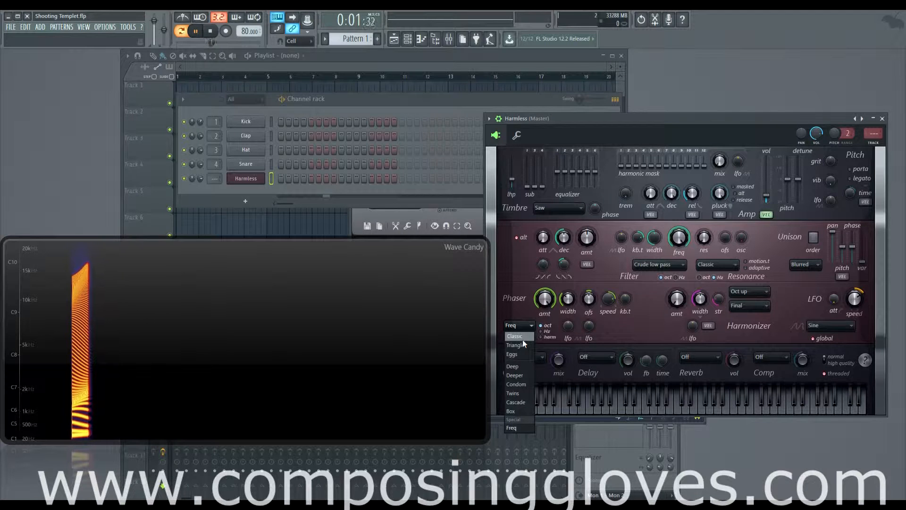
click(520, 337)
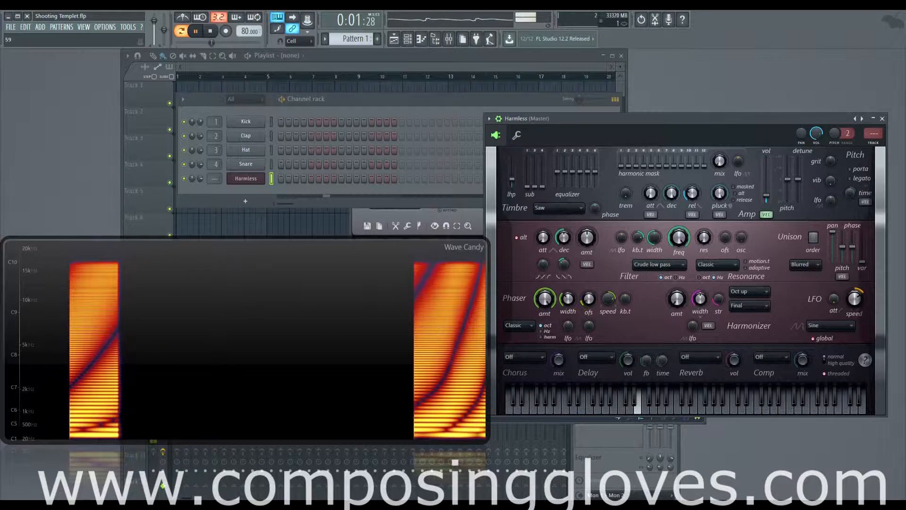
Sweep the phaser offset up and down while holding a note to shift the notches in the spectrum
mouse_move(593, 304)
mouse_down()
mouse_move(593, 269)
mouse_move(589, 294)
mouse_move(589, 287)
mouse_up()
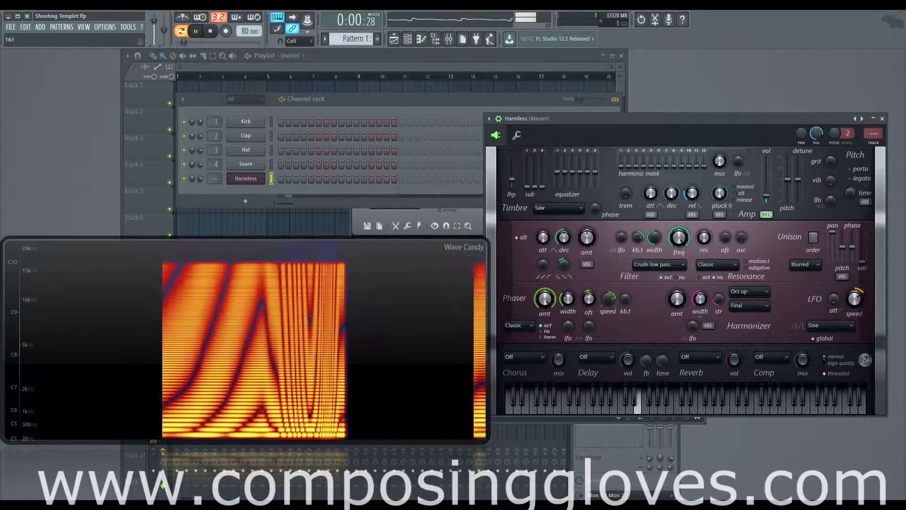
drag(591, 304, 587, 282)
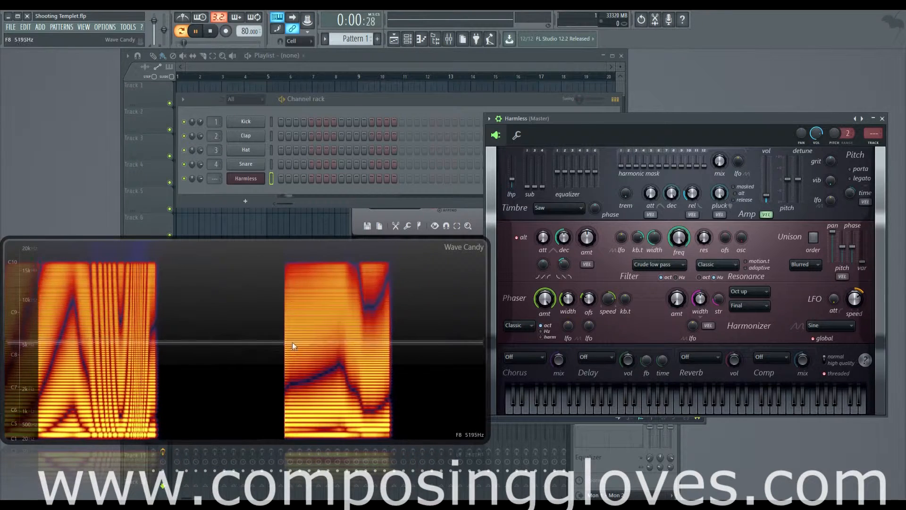
drag(589, 299, 589, 285)
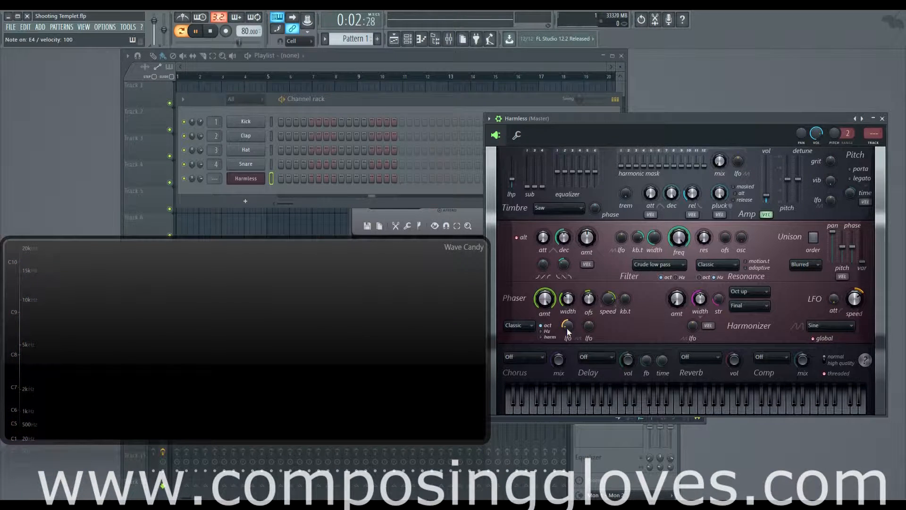
Apply LFO modulation to the phaser width and offset, and lower the global LFO speed
drag(568, 326, 567, 324)
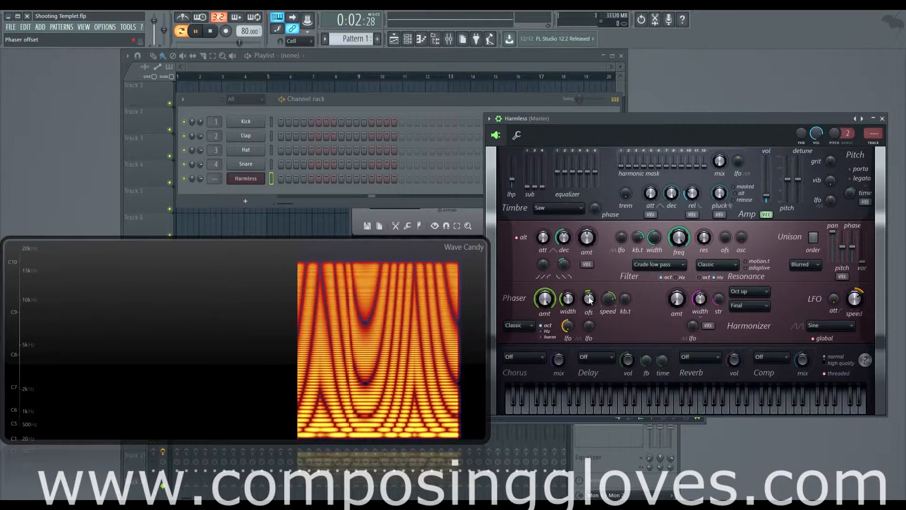
drag(585, 328, 588, 333)
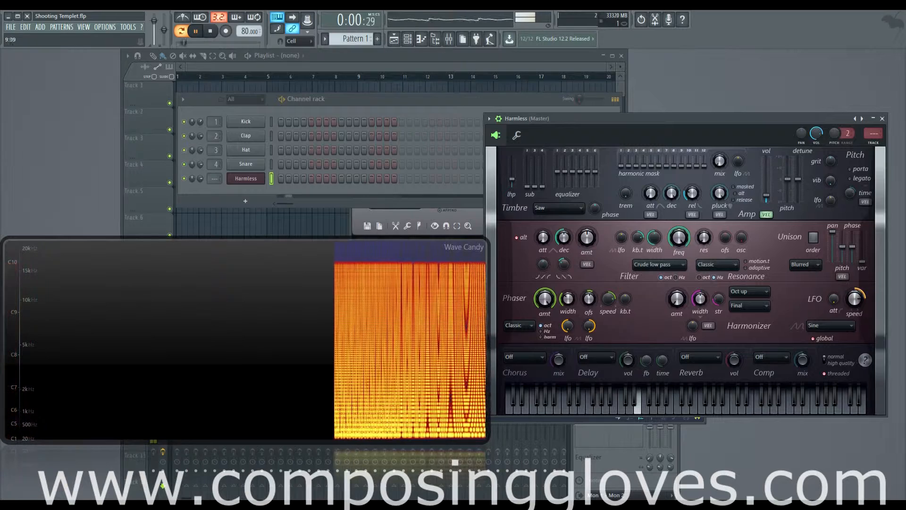
drag(855, 298, 855, 306)
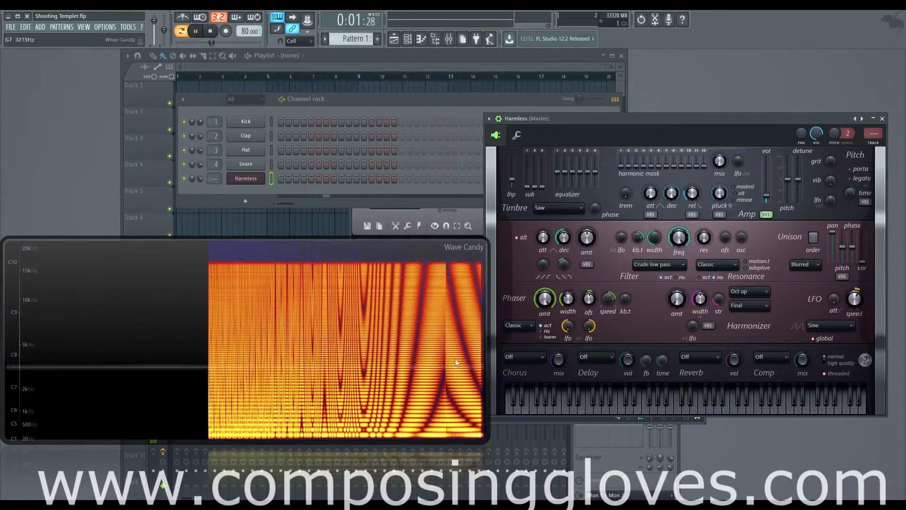
Return the LFO amounts of the phaser width and offset to zero
drag(573, 329, 573, 358)
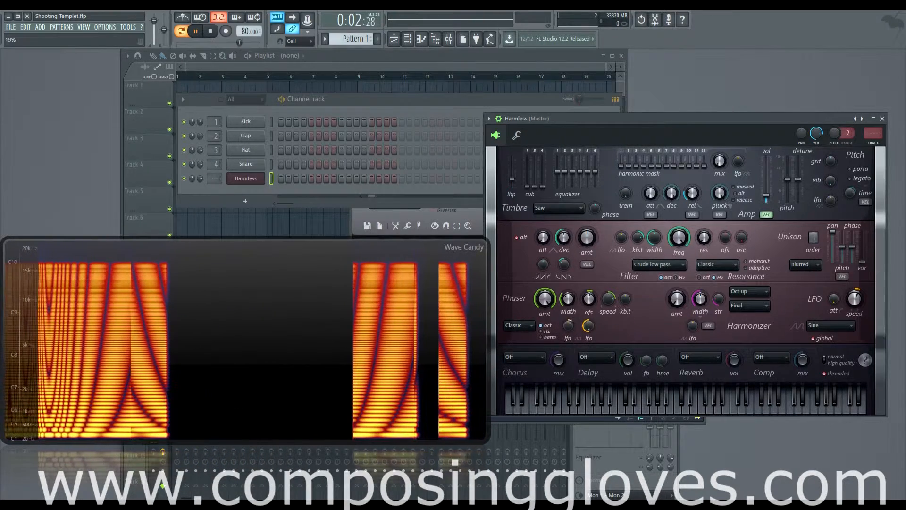
drag(589, 325, 588, 302)
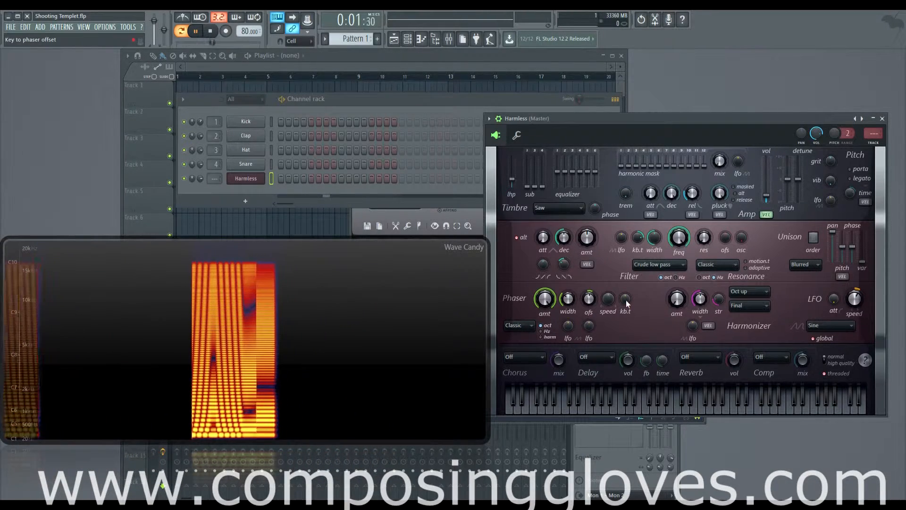
Adjust the key tracking of the phaser offset and bring the phaser motion speed back up
mouse_move(626, 300)
mouse_down()
mouse_move(626, 283)
mouse_move(626, 312)
mouse_up()
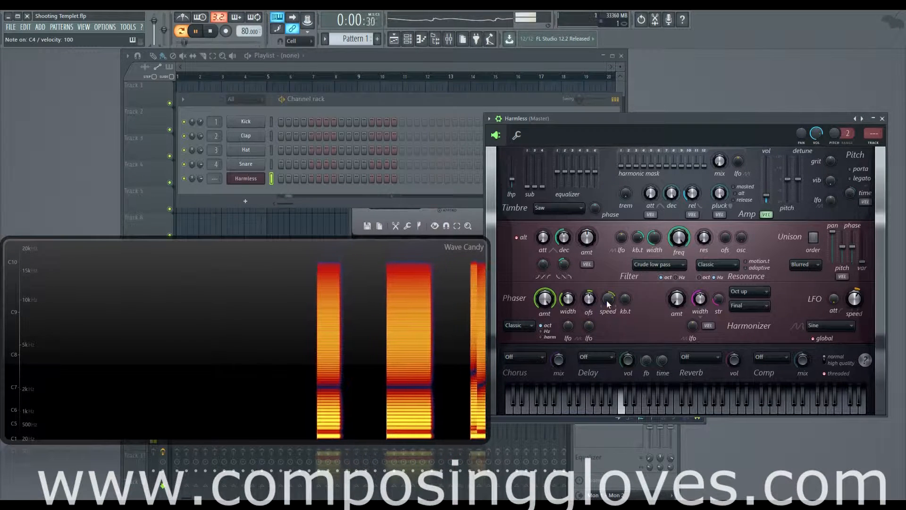
drag(607, 301, 607, 298)
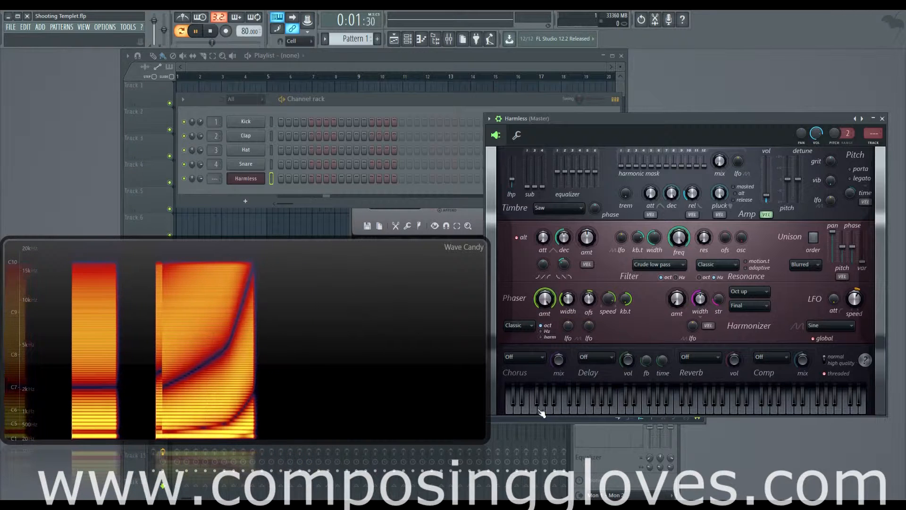
Compare the phaser motion on low and high notes in the spectrum with positive and negative key tracking
click(543, 405)
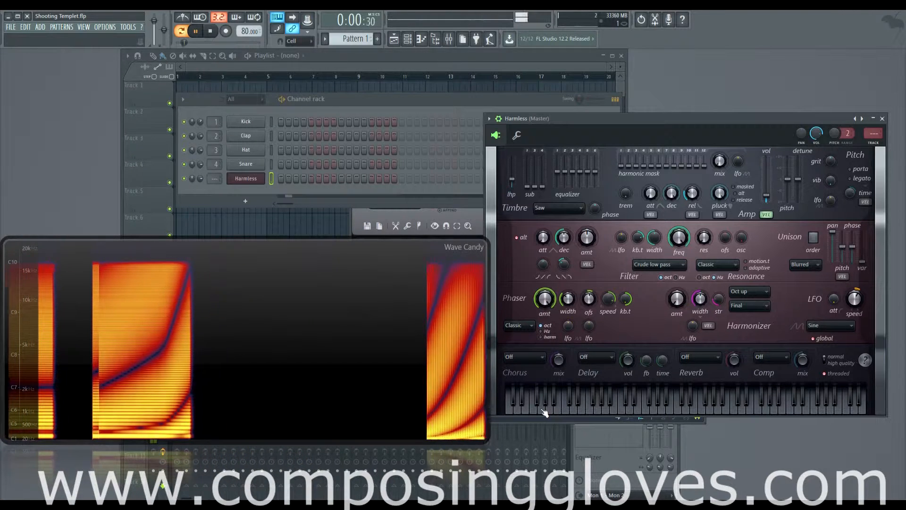
click(853, 407)
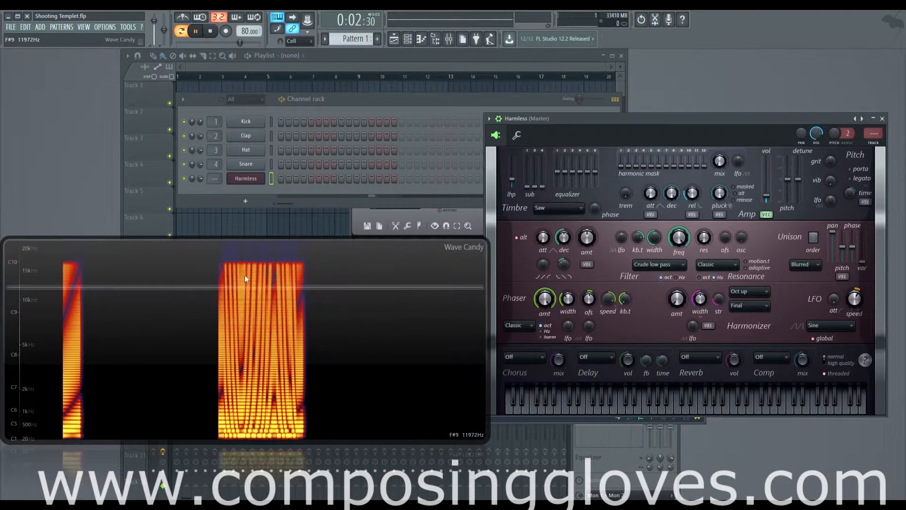
drag(628, 299, 628, 288)
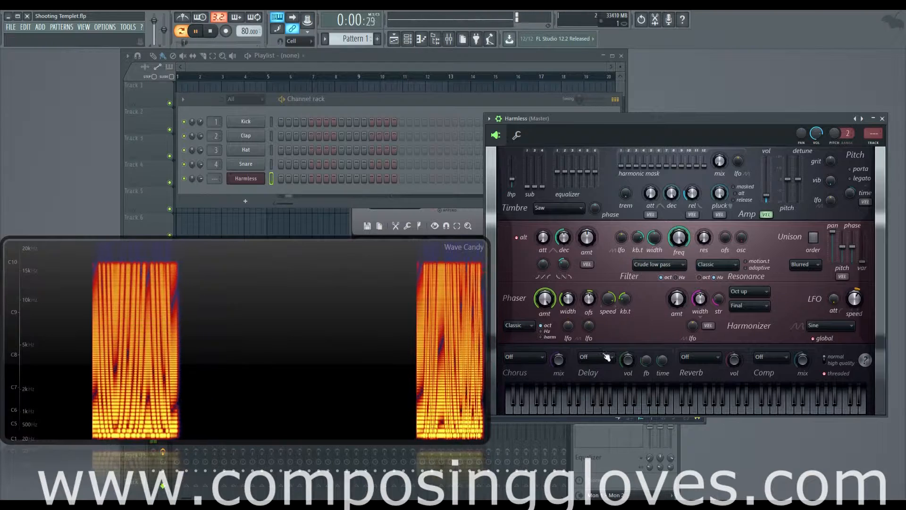
key(z)
key(z)
key(z)
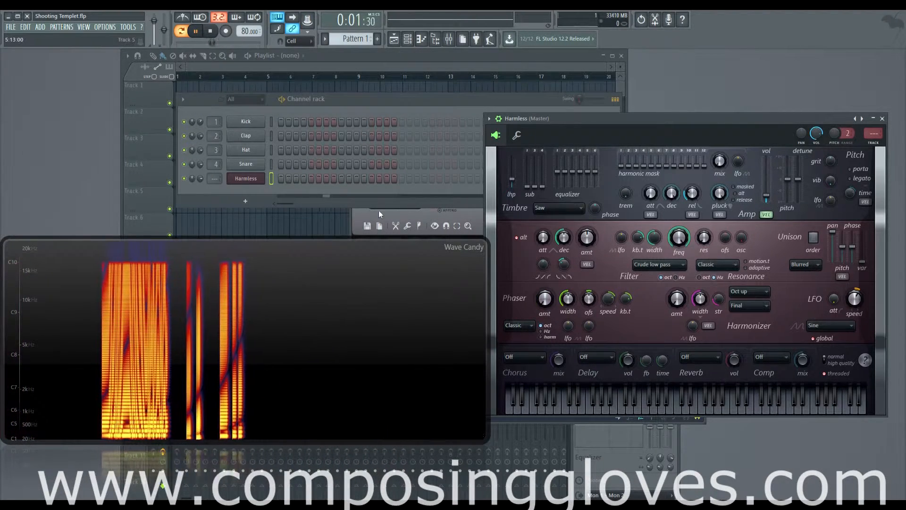
Open the Harmless piano roll and draw one-bar notes on C5, F5 and C6 at the start of the pattern
right_click(246, 178)
click(283, 175)
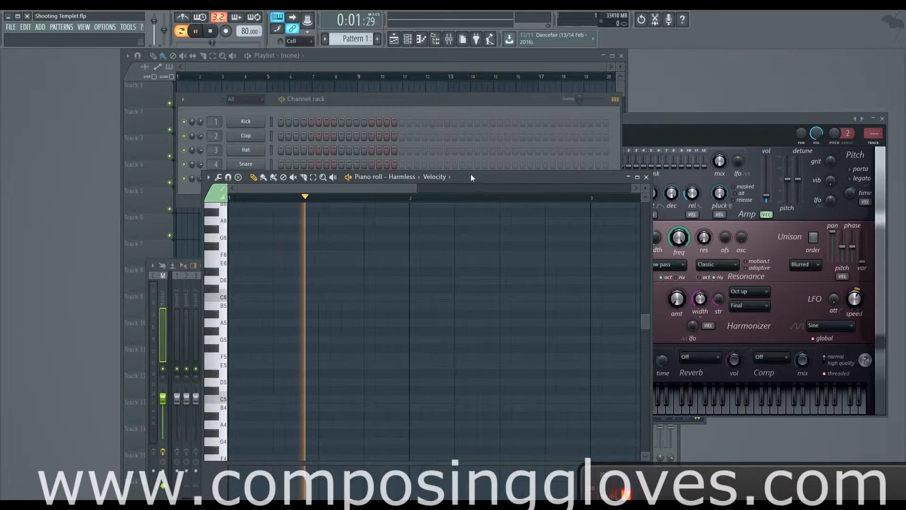
drag(472, 177, 465, 76)
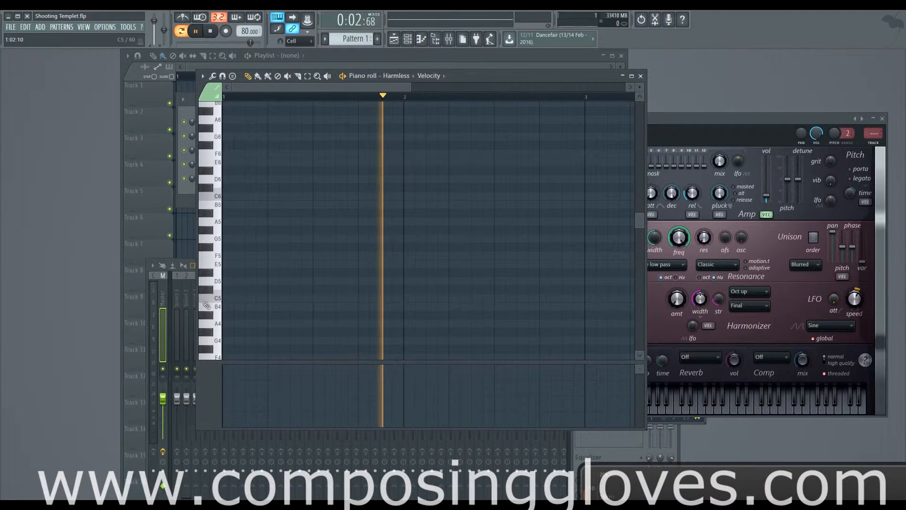
key(space)
click(234, 299)
drag(244, 299, 381, 302)
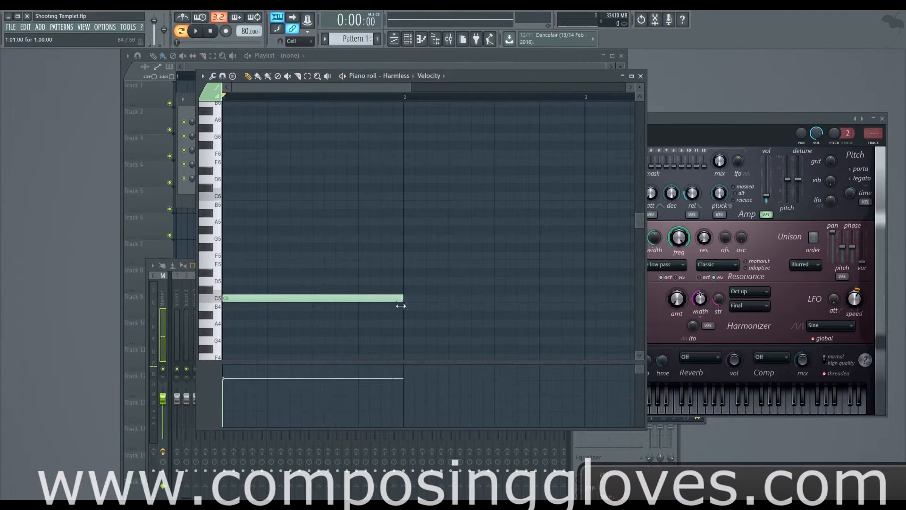
drag(245, 263, 236, 255)
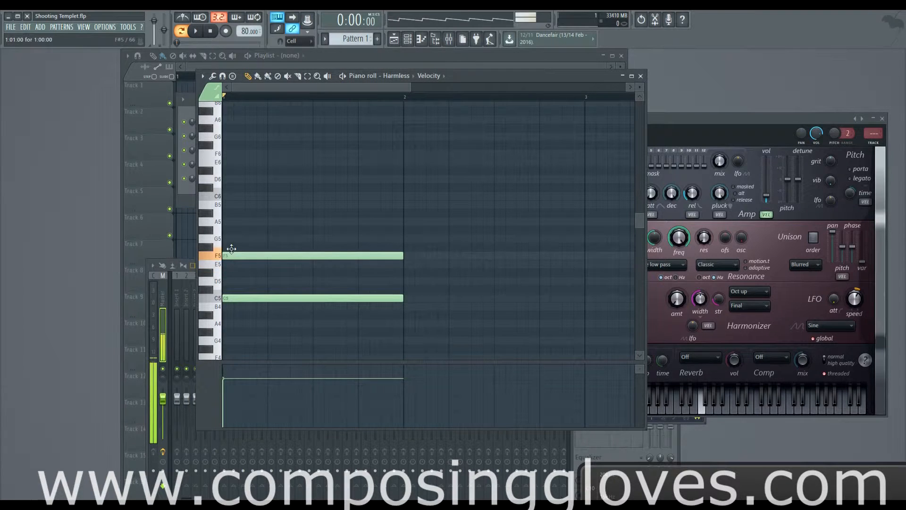
mouse_move(228, 198)
mouse_down()
mouse_move(232, 188)
mouse_move(235, 196)
mouse_up()
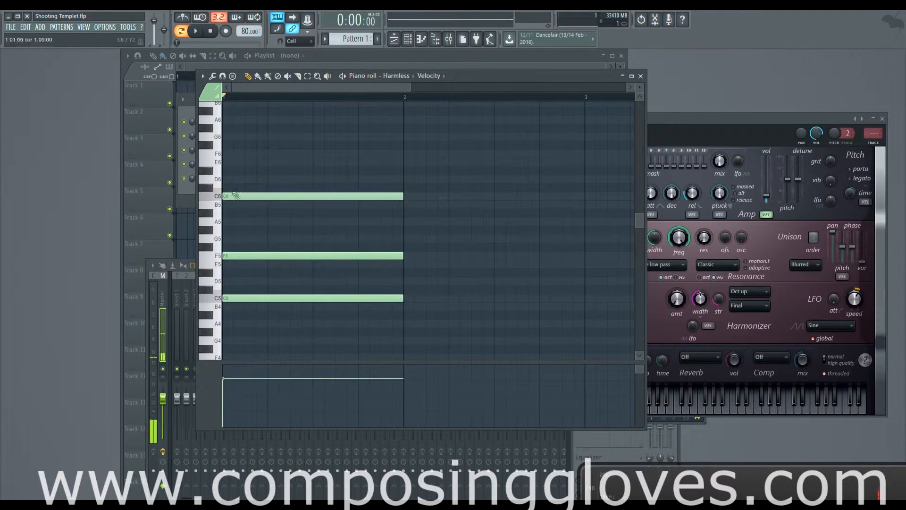
Place a Pattern 1 clip at bar 1 of Track 1 and play it at a tempo of 120
drag(523, 55, 595, 60)
click(282, 94)
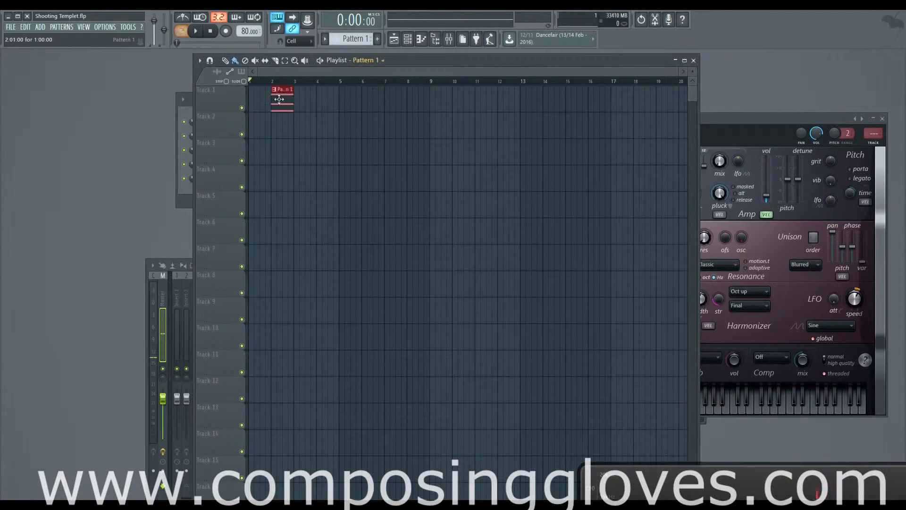
drag(282, 101, 259, 102)
key(space)
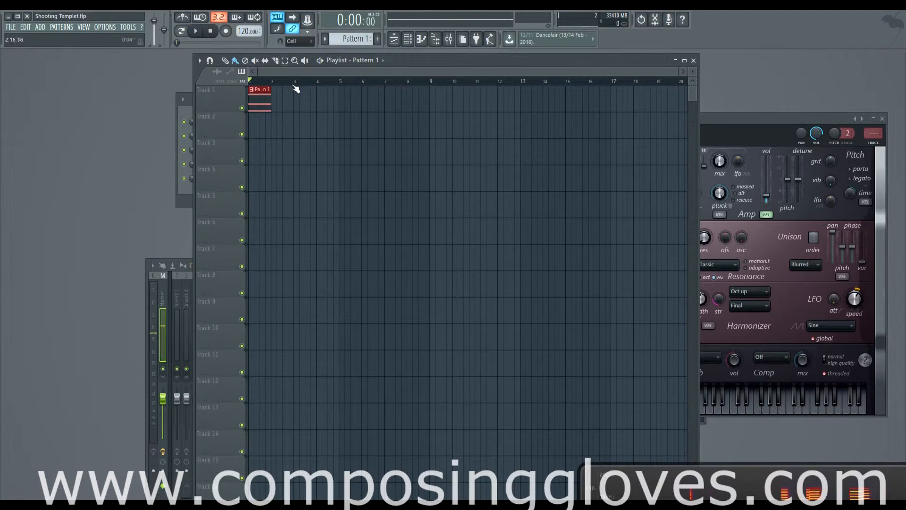
key(space)
double_click(263, 104)
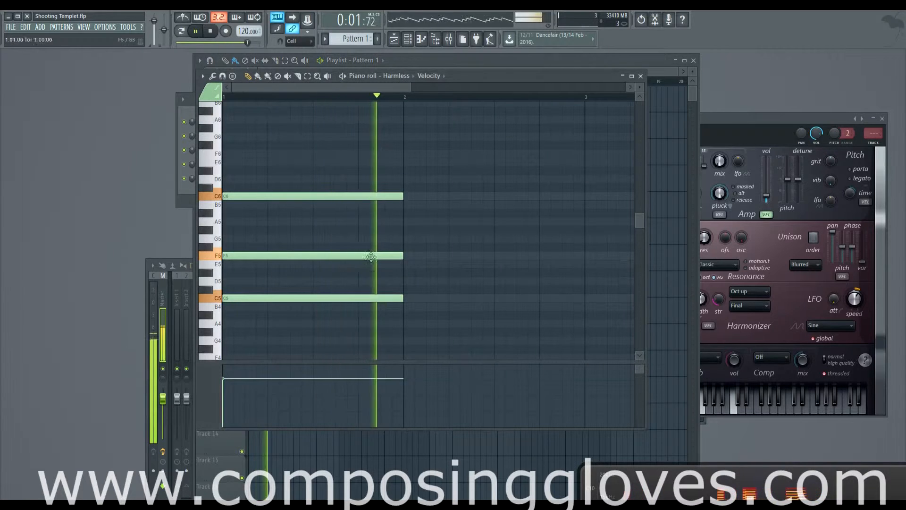
key(space)
Play the chord while raising the phaser amount to full and adjusting its width, width LFO, offset and motion speed
click(727, 125)
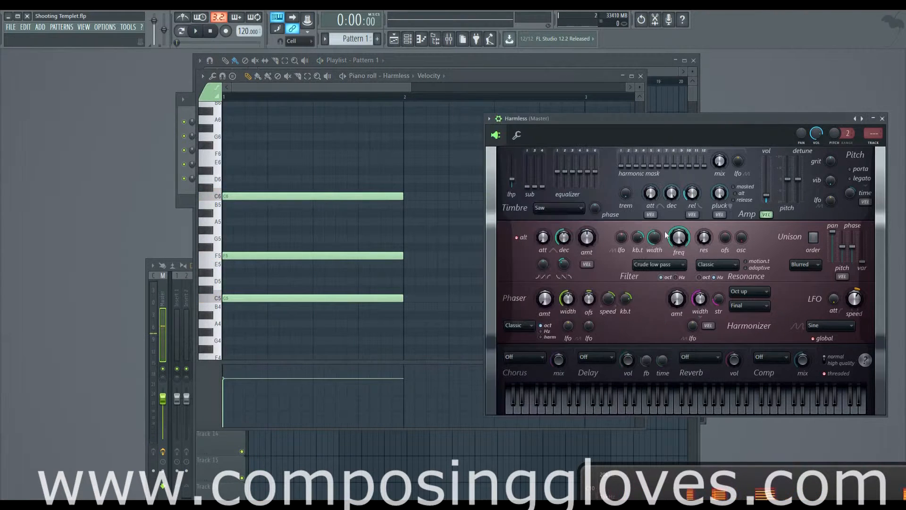
right_click(545, 298)
click(548, 304)
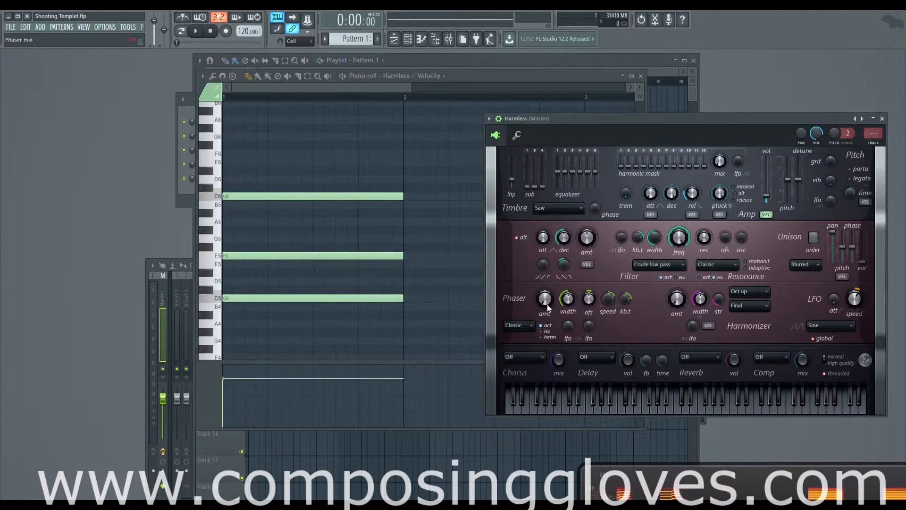
key(space)
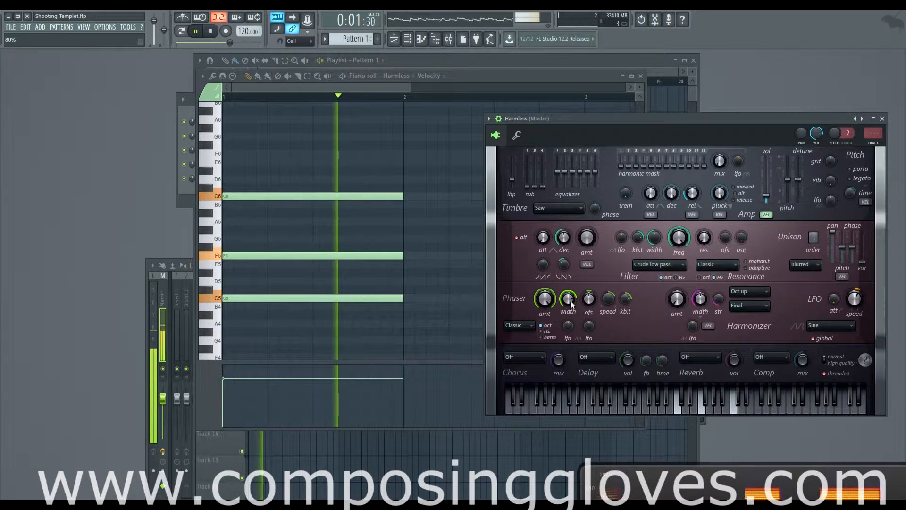
scroll(568, 297, down, 7)
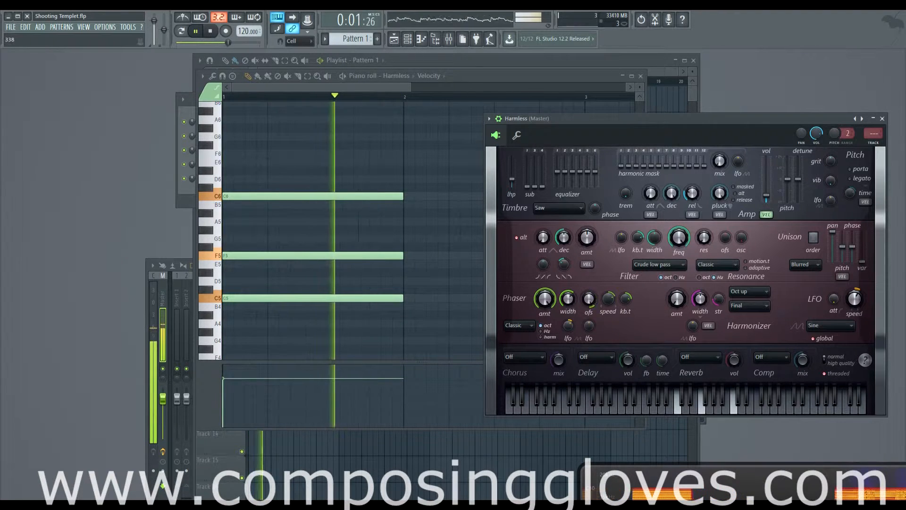
key(space)
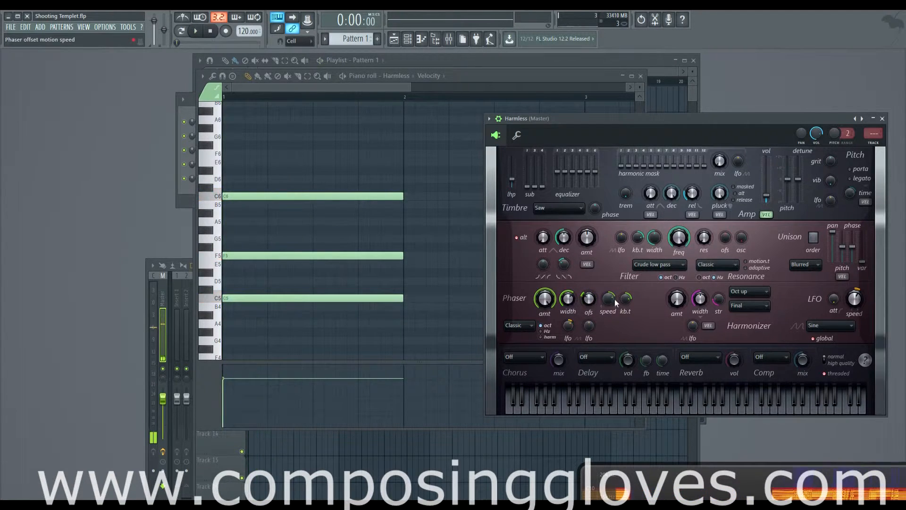
key(space)
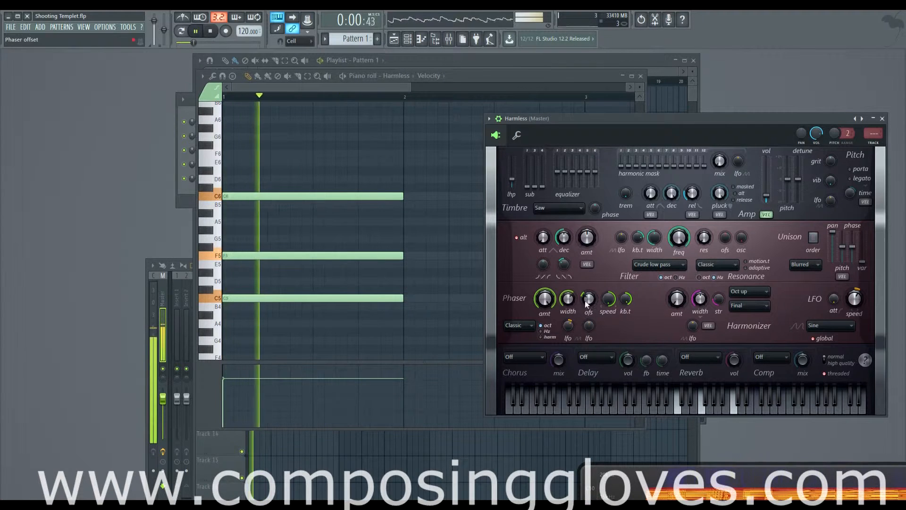
key(space)
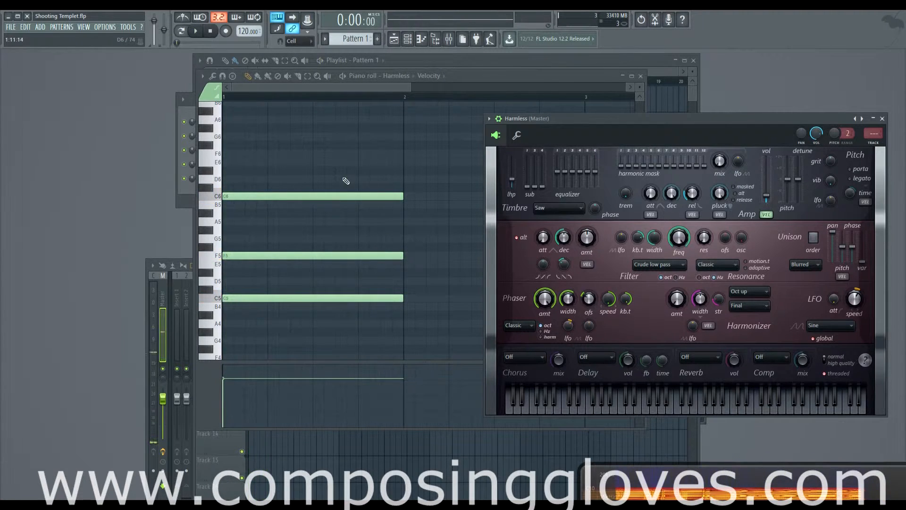
Create a phaser amount automation clip ramping upward, and extend it and the repeated pattern to three bars
right_click(548, 302)
click(602, 359)
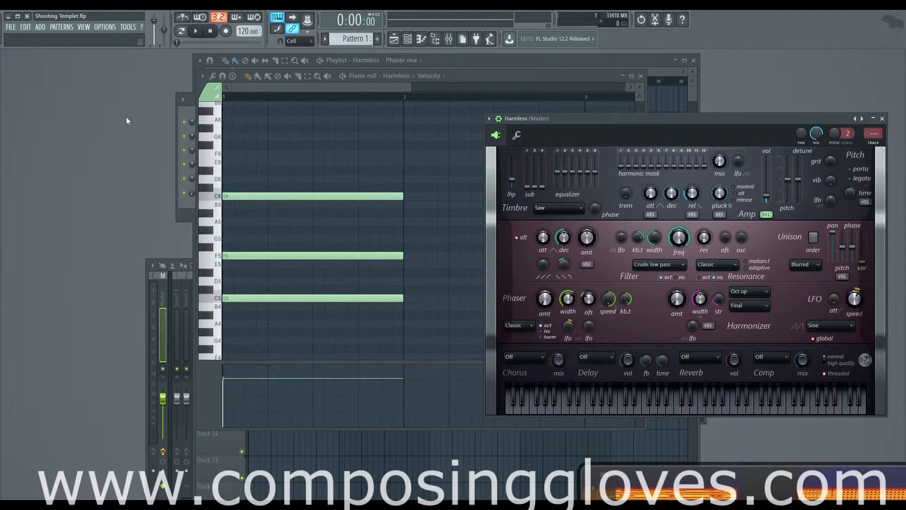
click(466, 61)
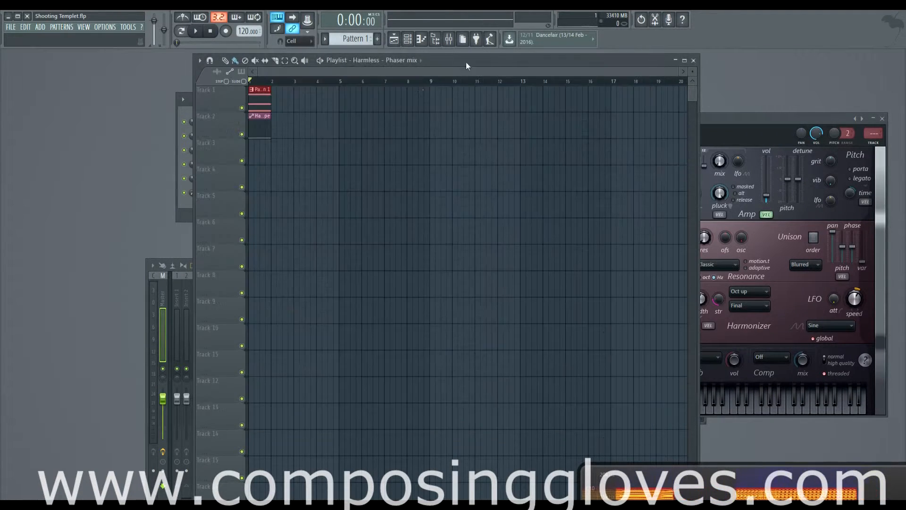
drag(271, 137, 277, 93)
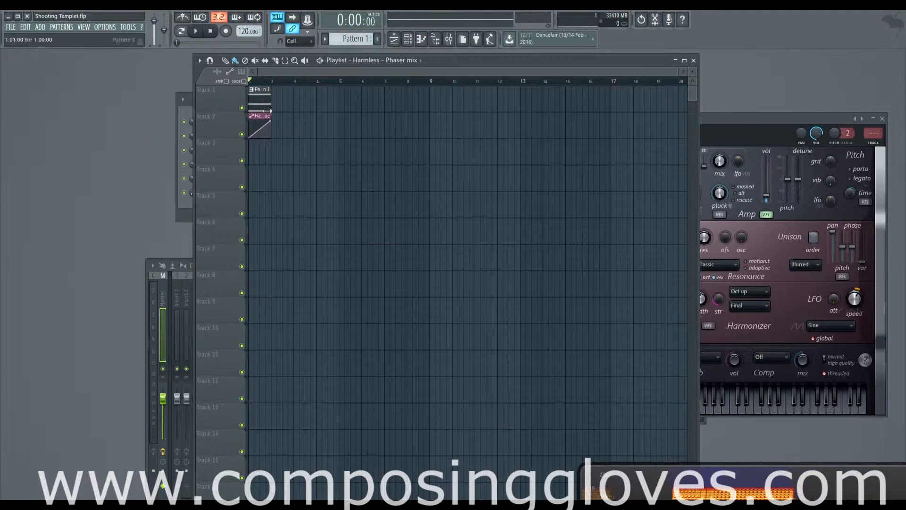
click(708, 119)
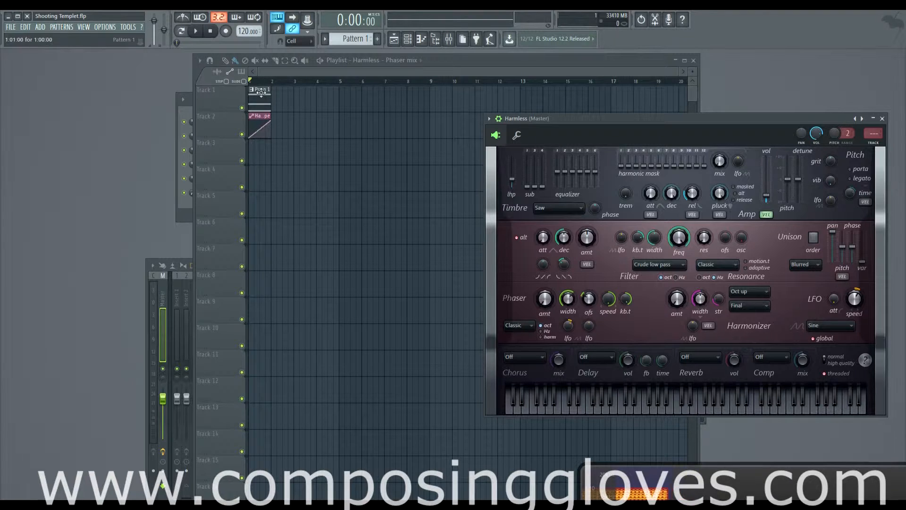
mouse_move(263, 103)
mouse_down()
mouse_move(305, 103)
mouse_move(338, 119)
mouse_move(316, 124)
mouse_move(335, 118)
mouse_up()
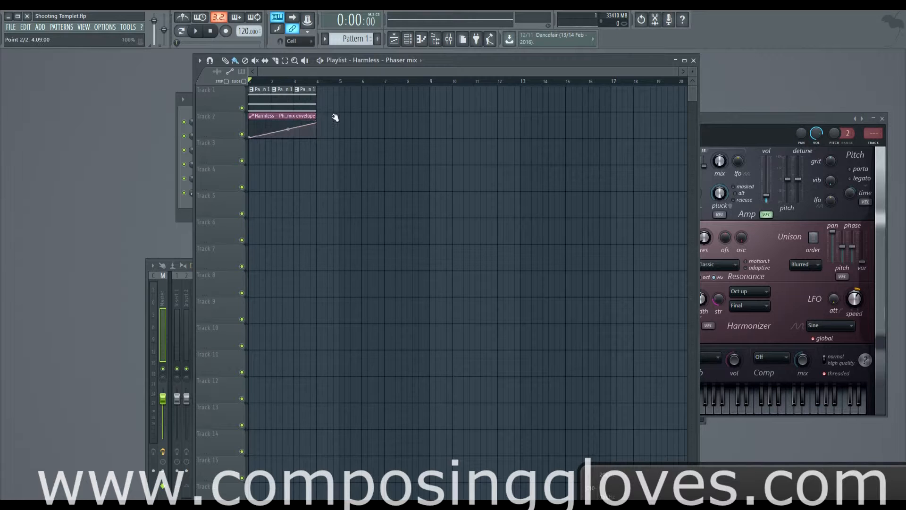
Create an automation clip for the Harmless filter frequency on Track 3, ramping upward from 0%
click(742, 125)
right_click(684, 243)
click(732, 300)
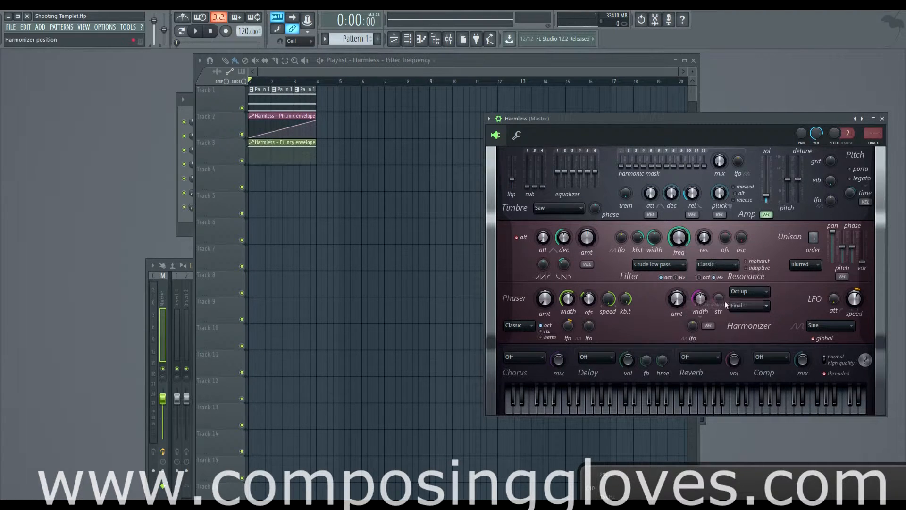
click(252, 153)
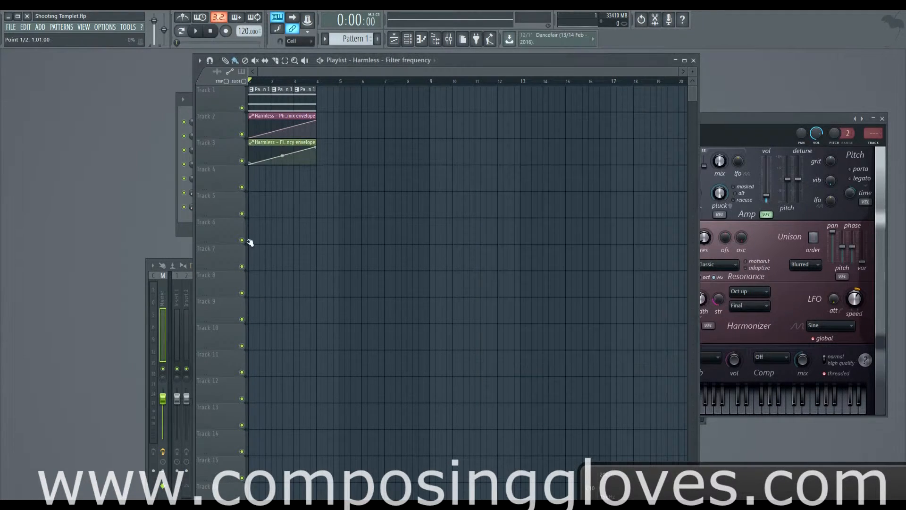
Play back the automated chord and extend the pattern and both automation clips to four bars
key(space)
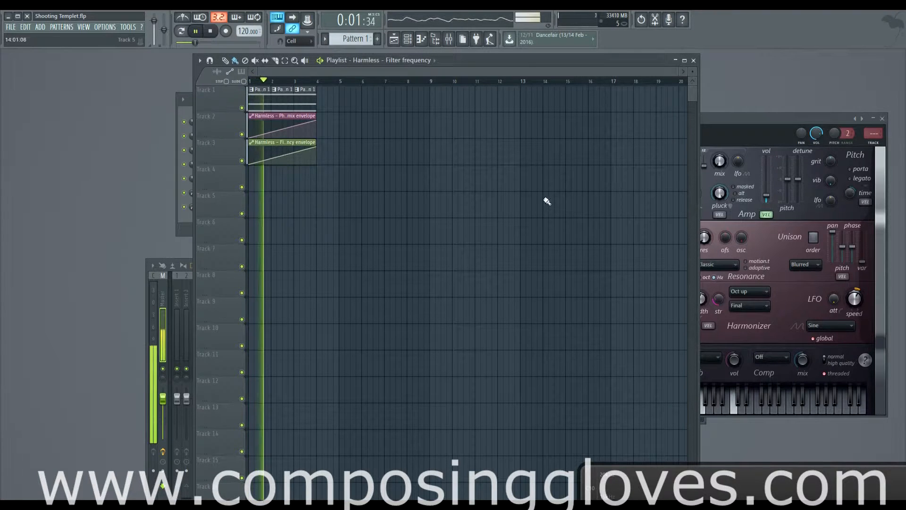
click(755, 118)
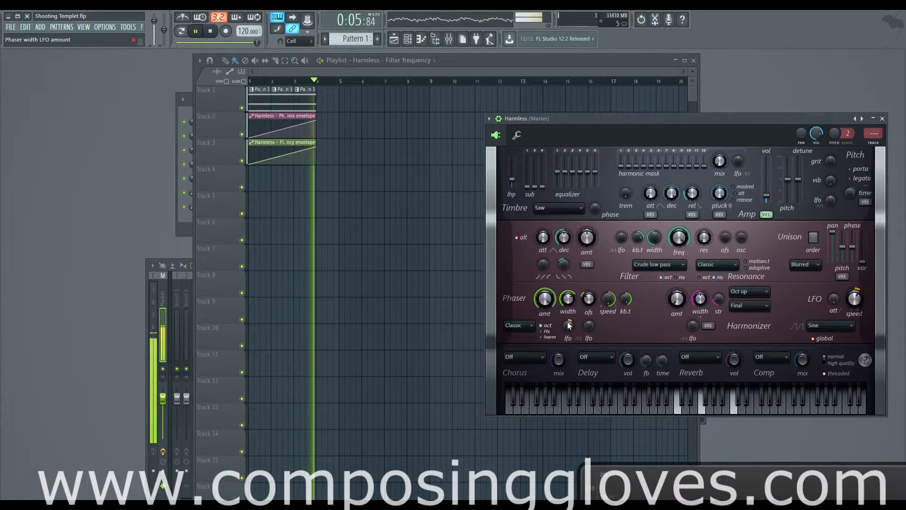
key(space)
click(331, 108)
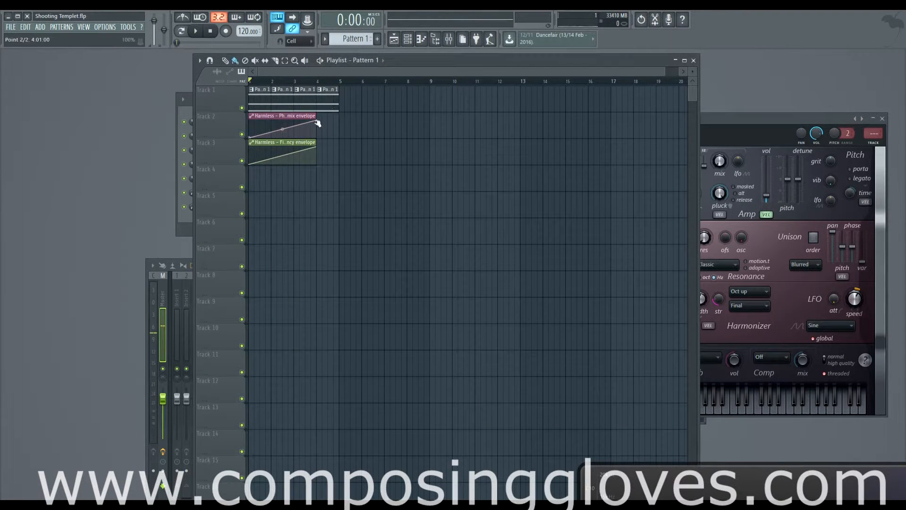
drag(317, 124, 345, 149)
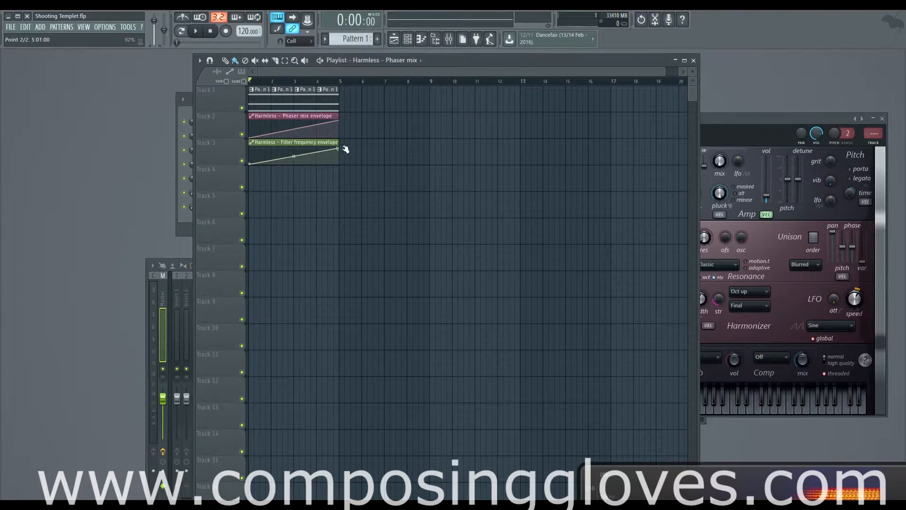
Change the phaser type to Twins and play the four-bar arrangement
click(734, 124)
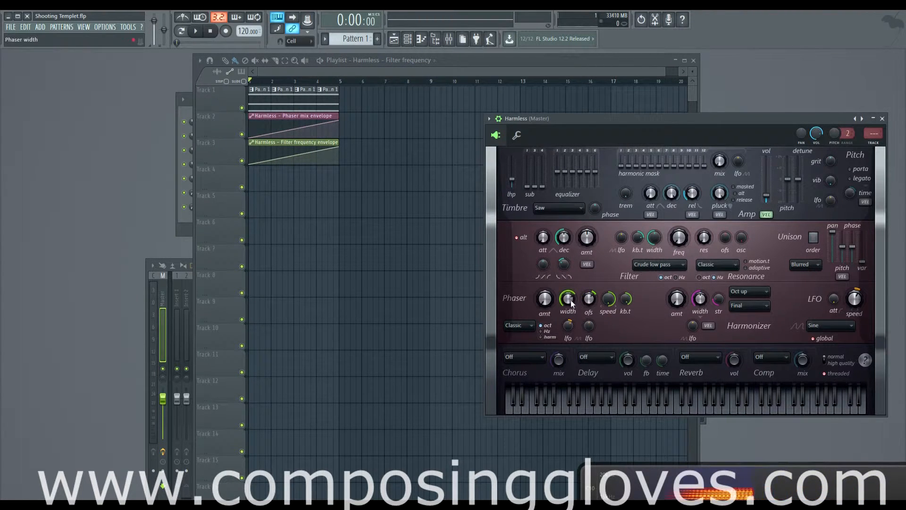
click(529, 325)
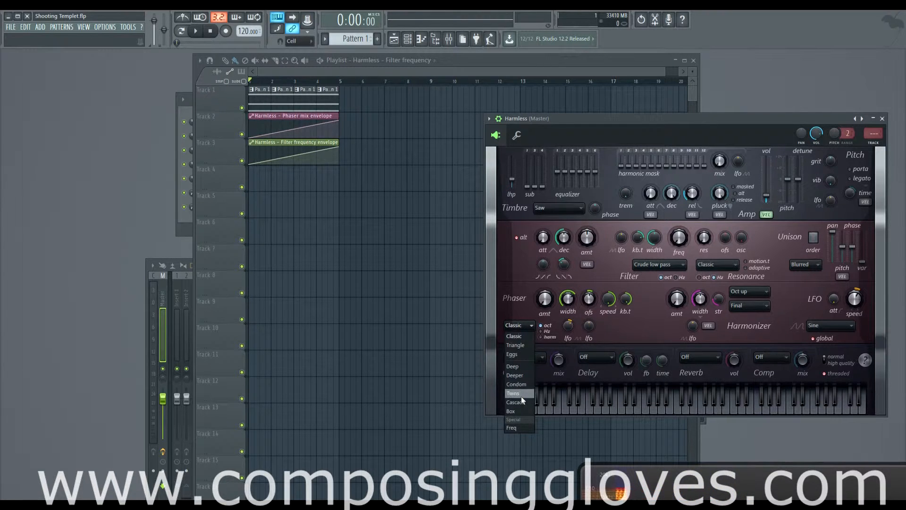
click(521, 393)
key(space)
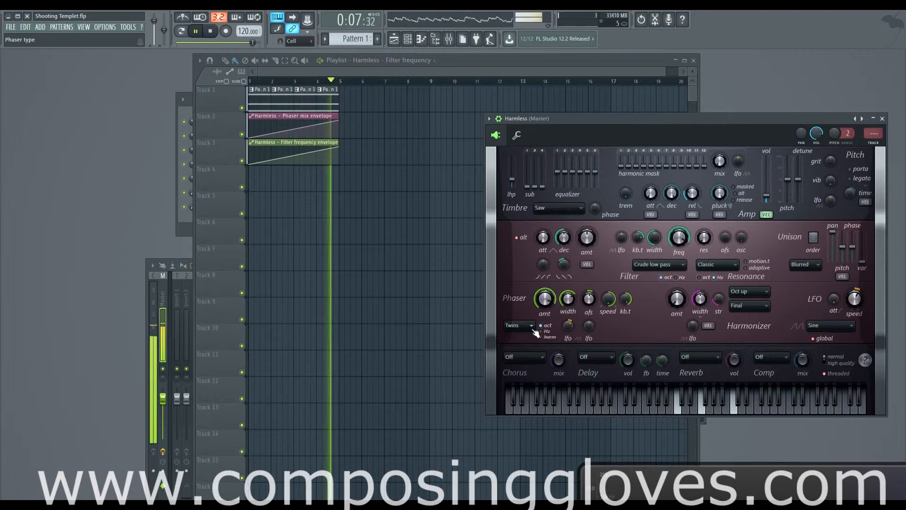
key(space)
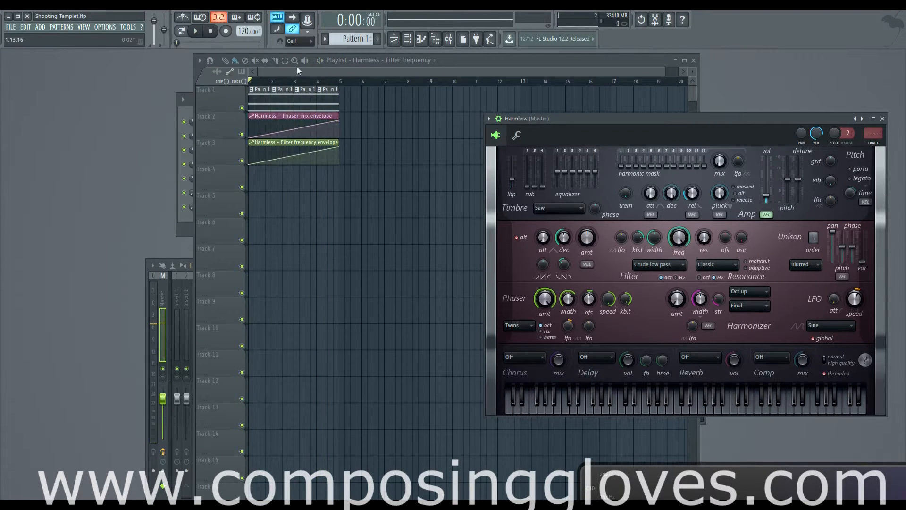
Bring Harmless to the front and move its window clear of the Wave Candy window behind it
click(308, 90)
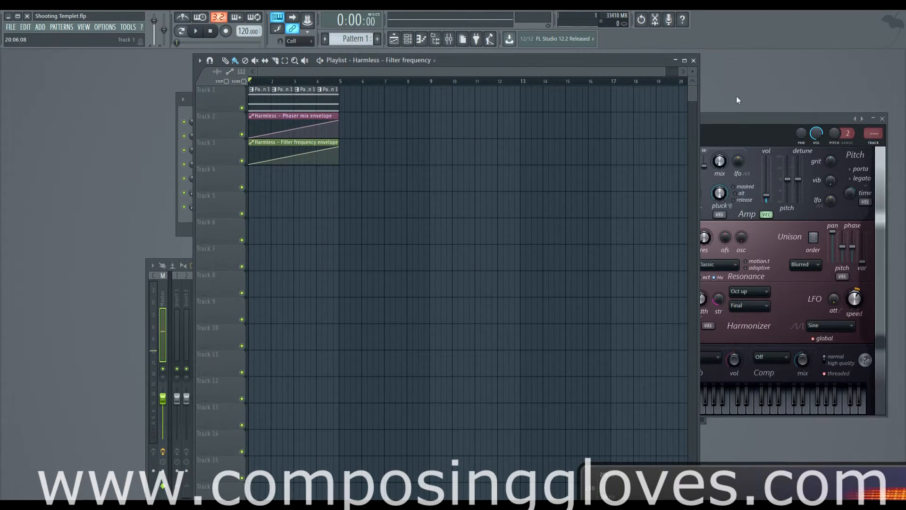
click(741, 121)
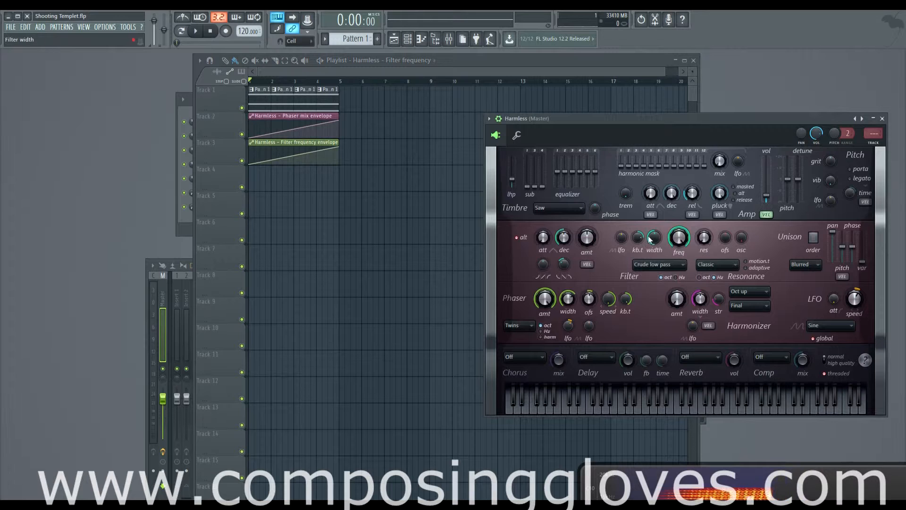
drag(607, 120, 571, 93)
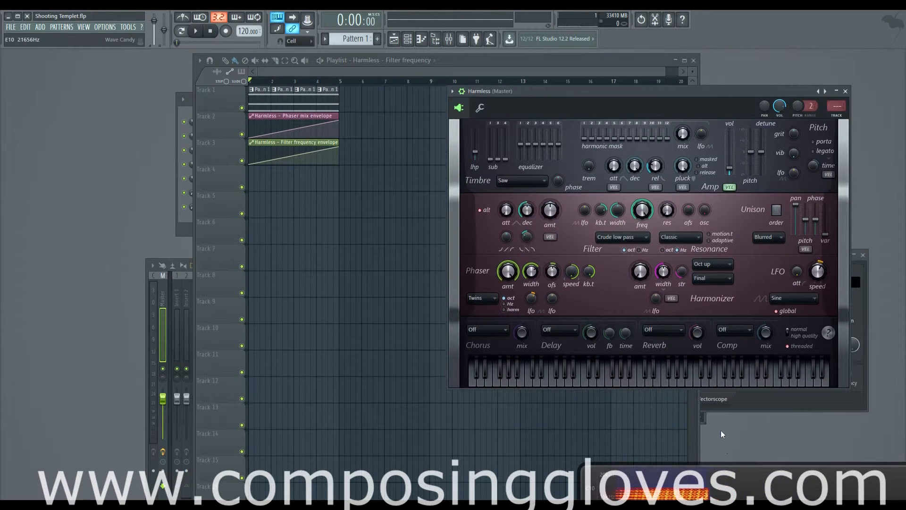